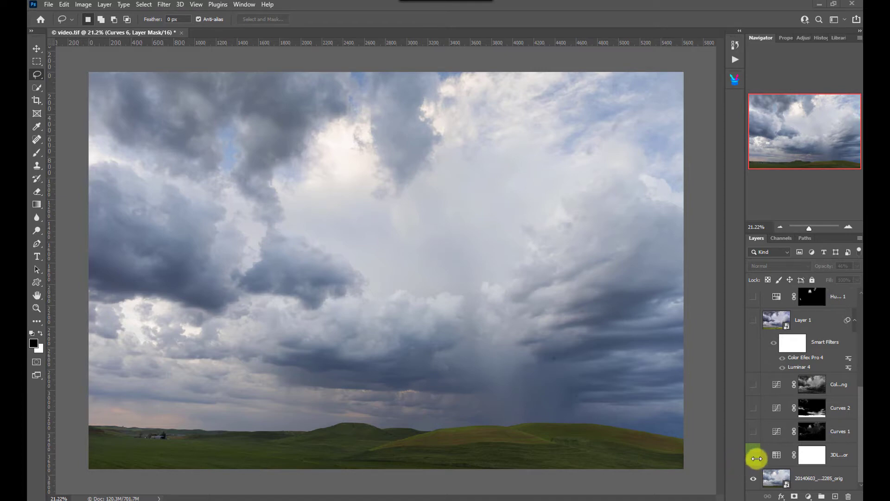
Toggle the visibility of the 3D LUT adjustment layer above the original photo to compare the image with and without it
click(753, 456)
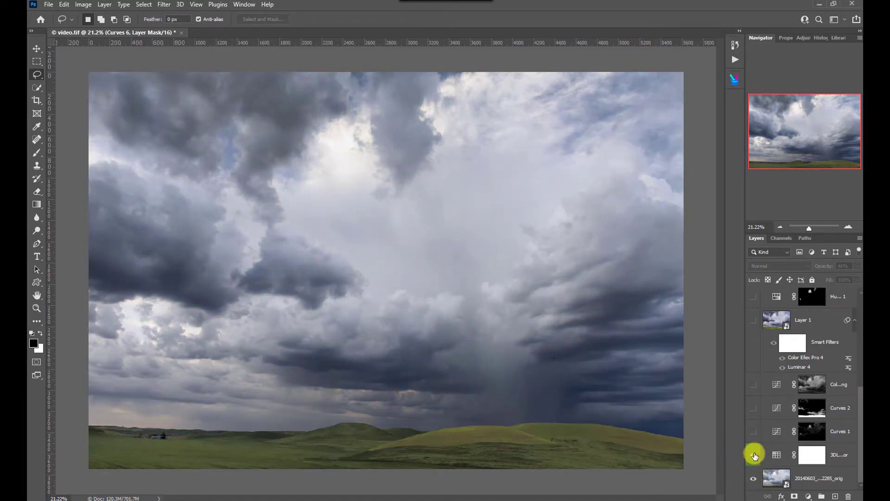
click(753, 456)
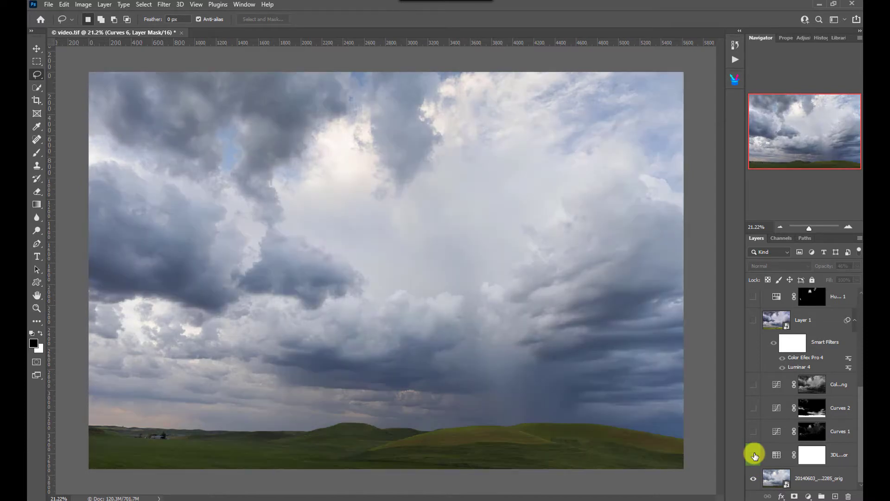
click(755, 455)
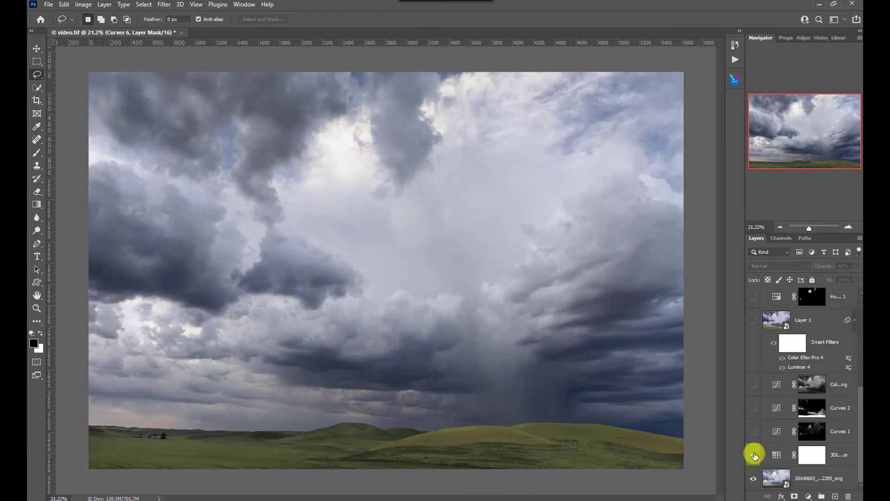
click(755, 456)
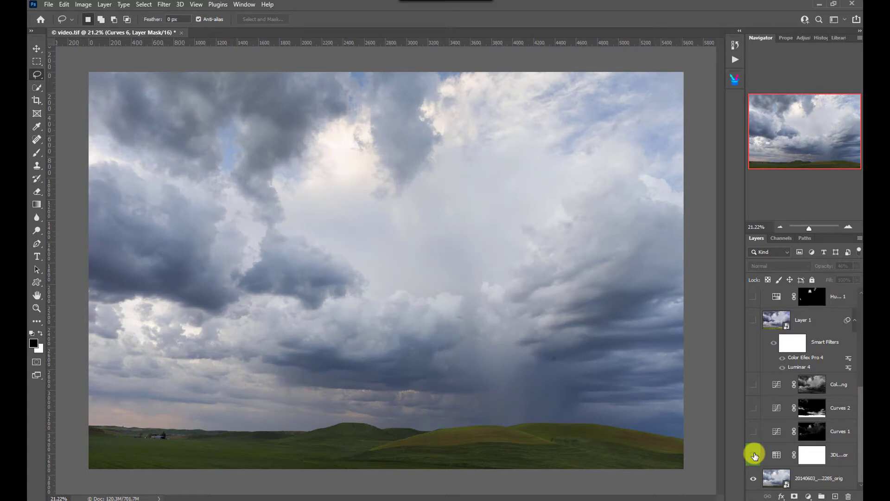
click(755, 455)
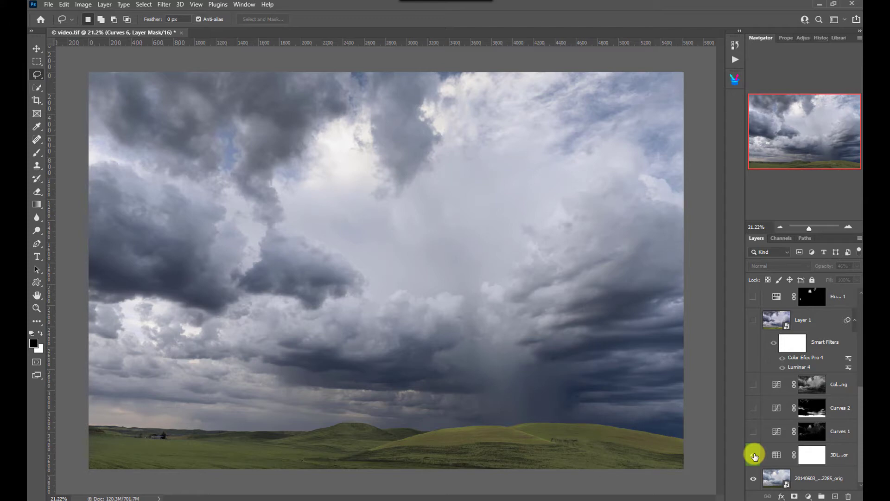
click(755, 456)
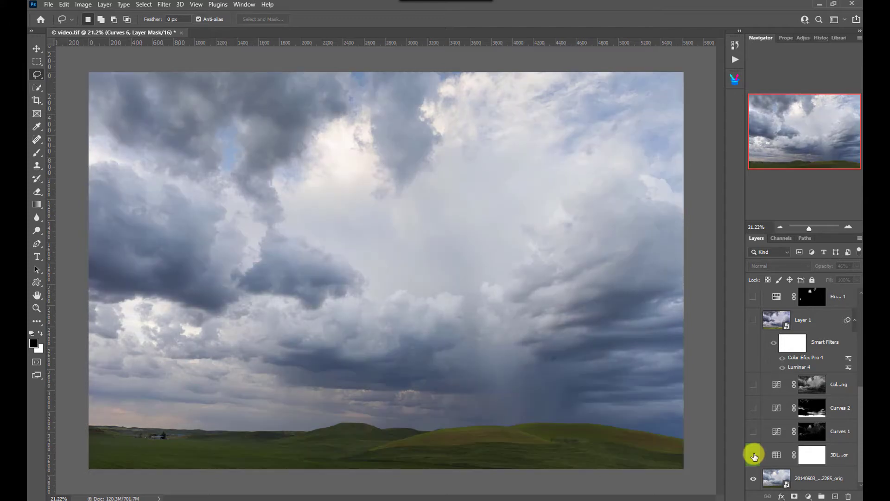
click(754, 455)
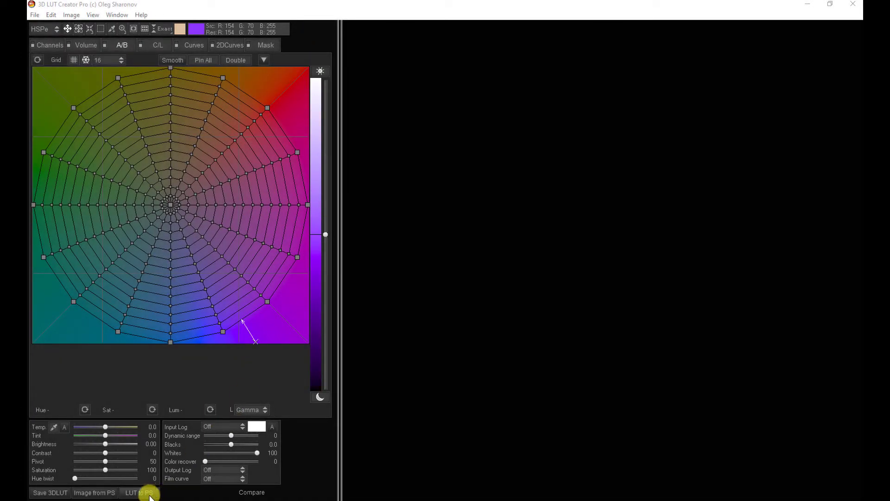
In 3D LUT Creator, bring in the image from Photoshop and load the skyrain.cube preset, comparing before and after
click(95, 493)
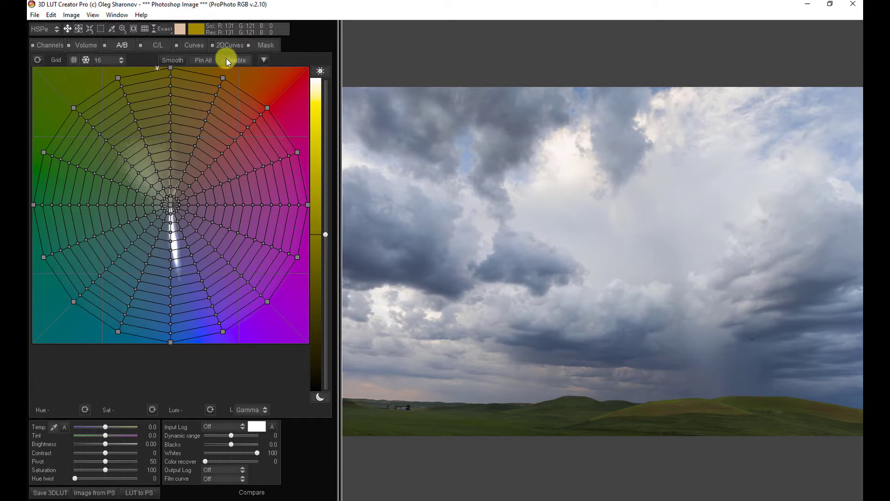
click(35, 15)
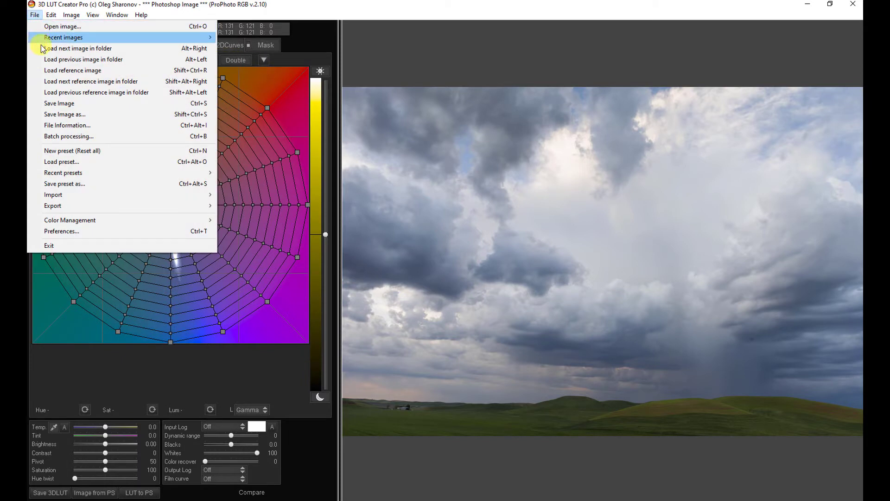
click(66, 162)
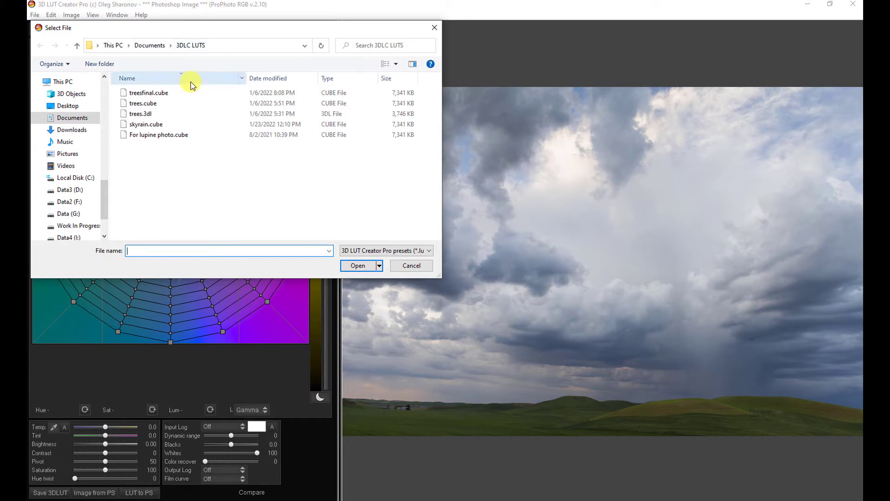
click(154, 128)
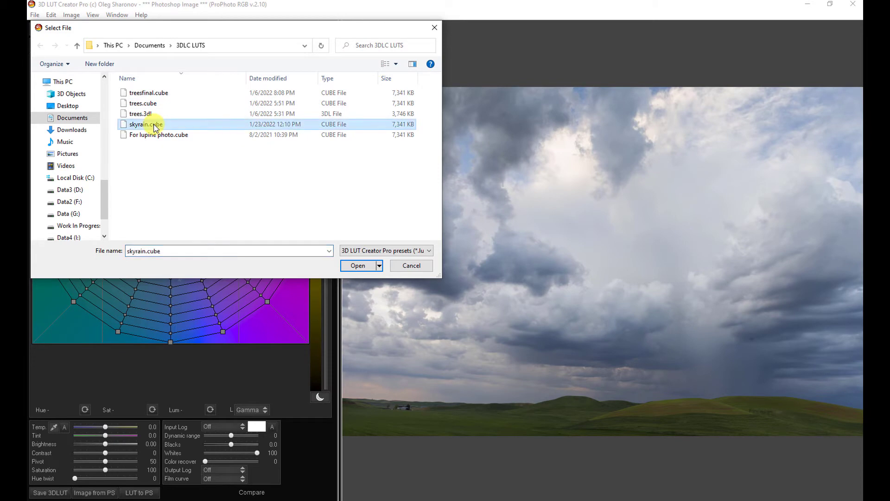
click(355, 265)
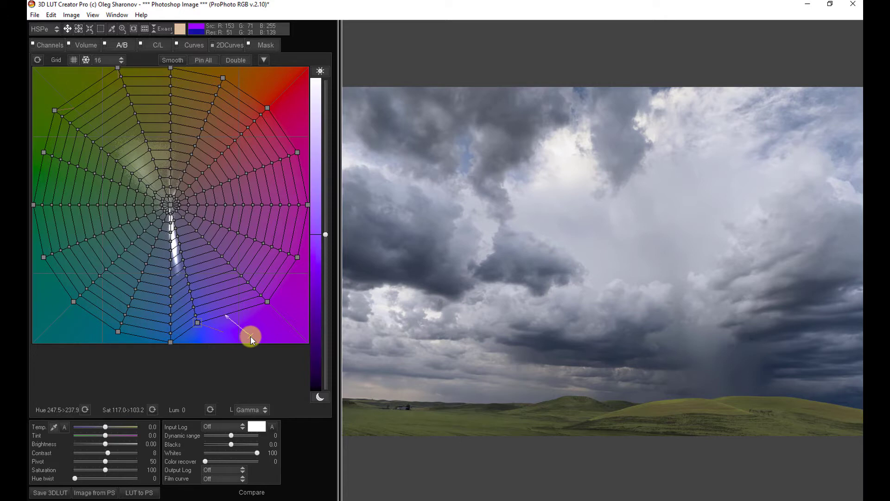
key(space)
key(space)
Switch off all the preset's adjustment modules, from Channels, Volume, A/B and C/L through Curves and Mask
click(33, 43)
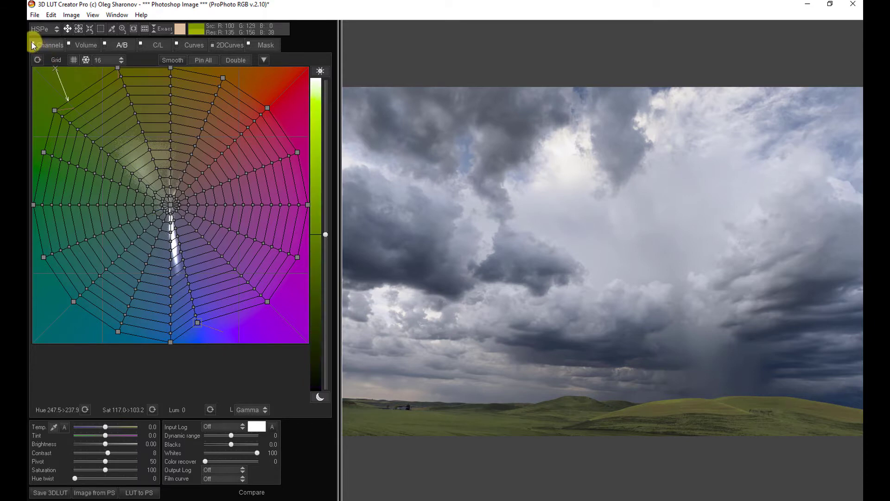
click(69, 44)
click(146, 40)
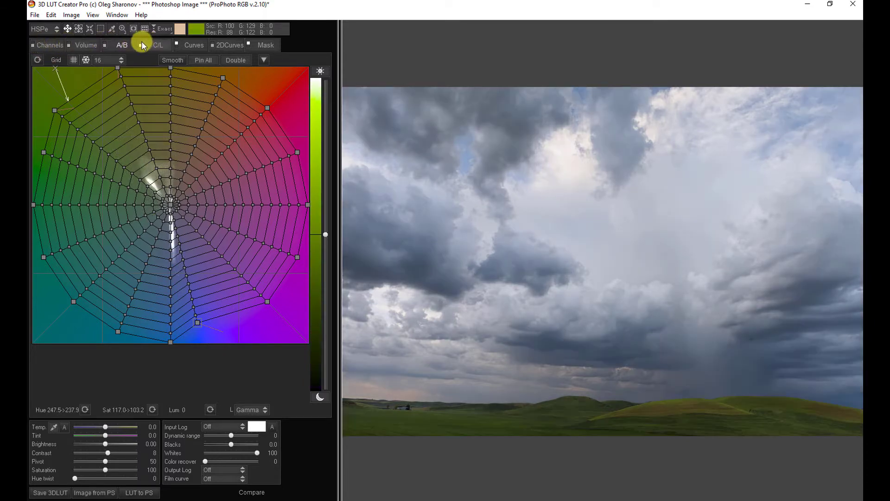
click(176, 43)
click(209, 42)
click(247, 44)
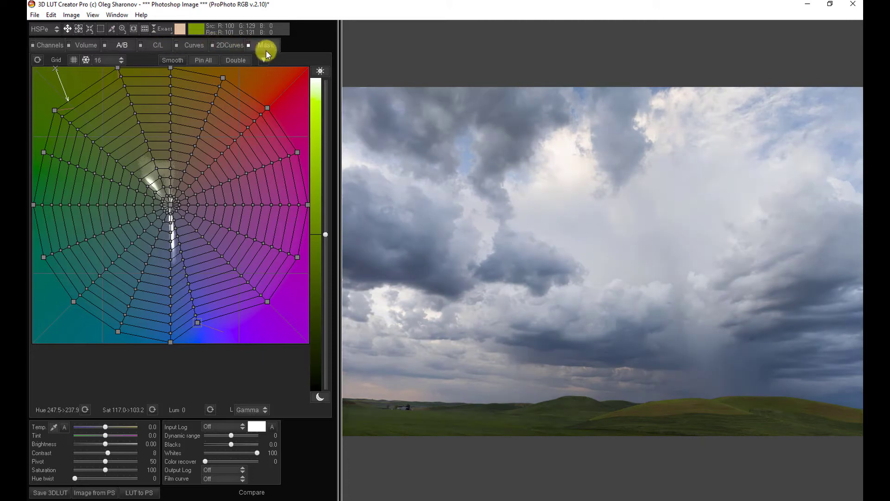
click(164, 45)
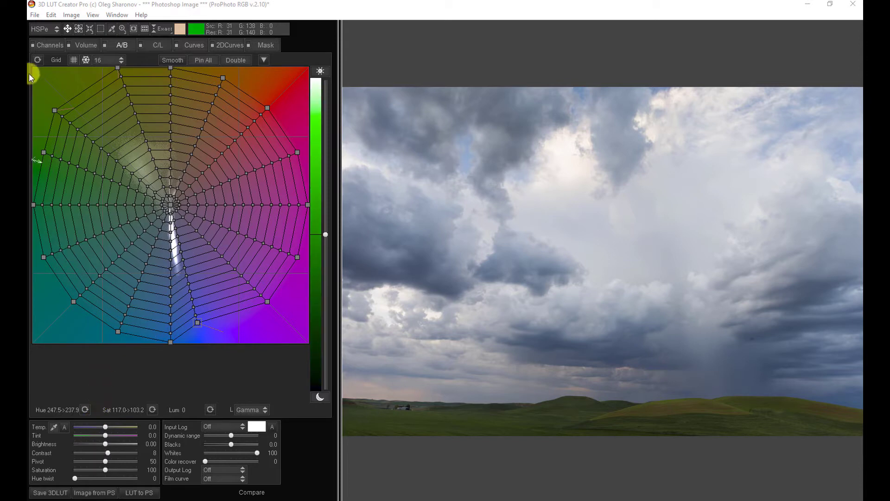
Review the preset's settings in the Channels, Volume, A/B and C/L modules while they are switched off
click(40, 45)
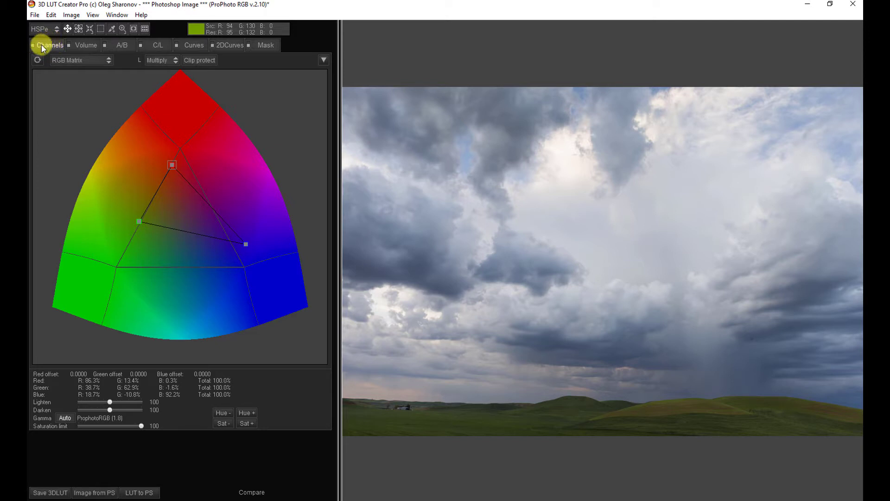
click(82, 45)
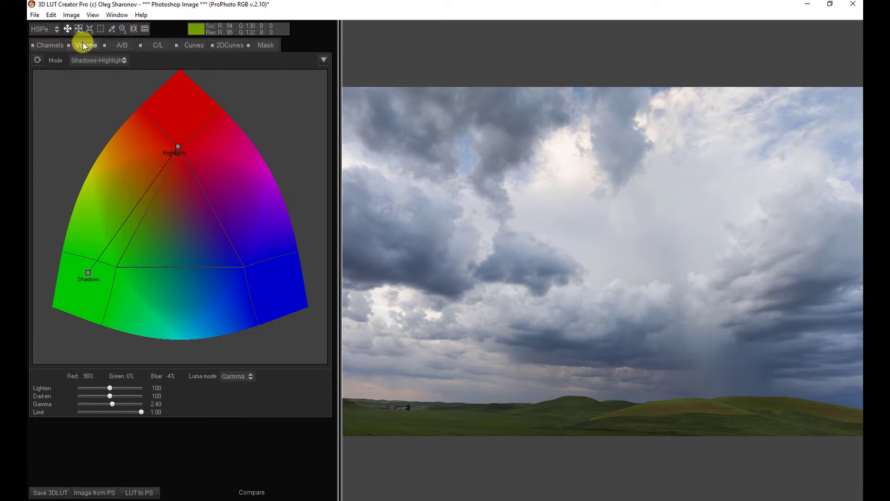
click(121, 43)
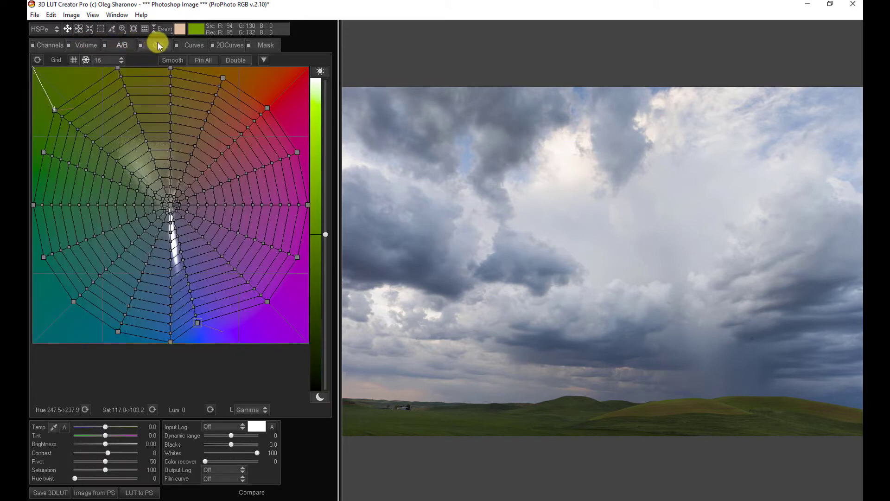
click(193, 44)
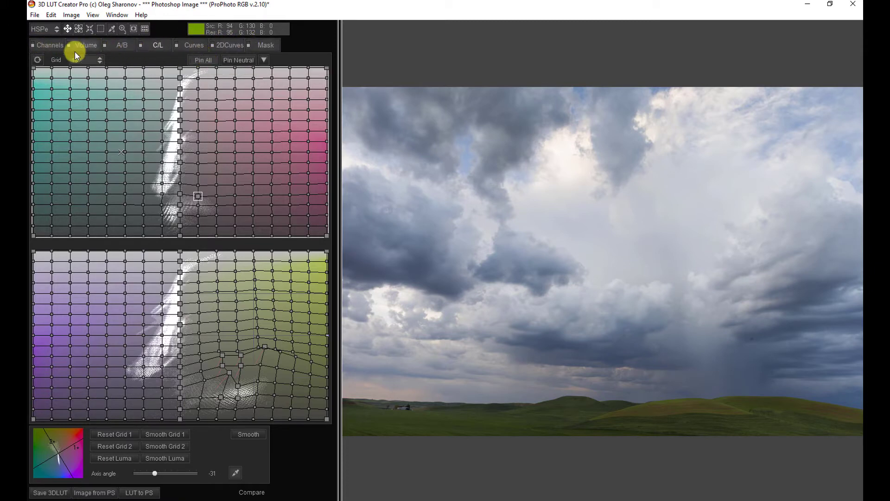
click(48, 45)
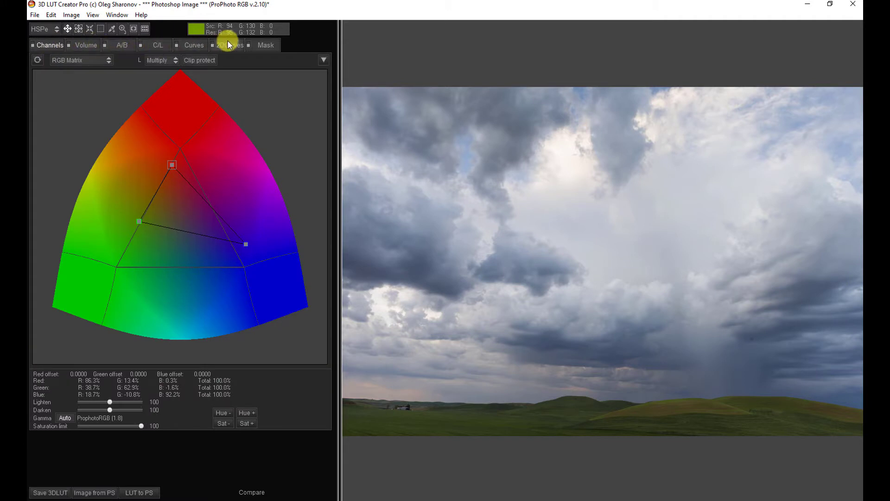
click(157, 44)
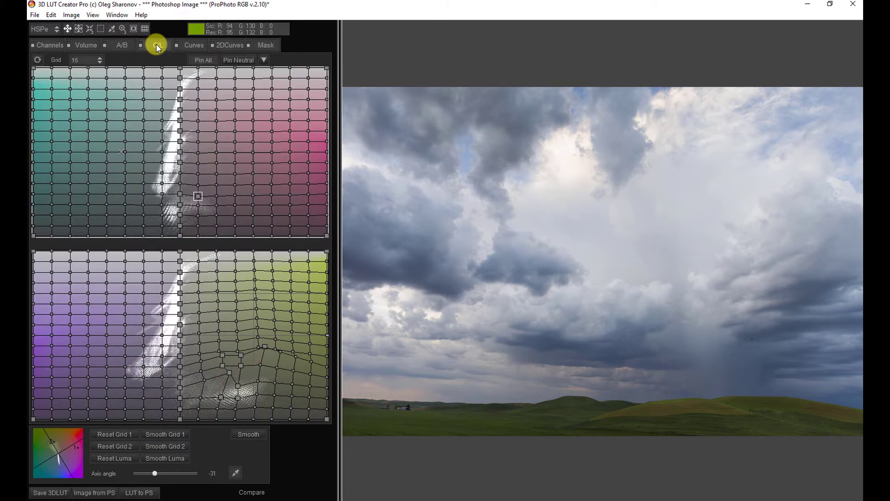
click(41, 45)
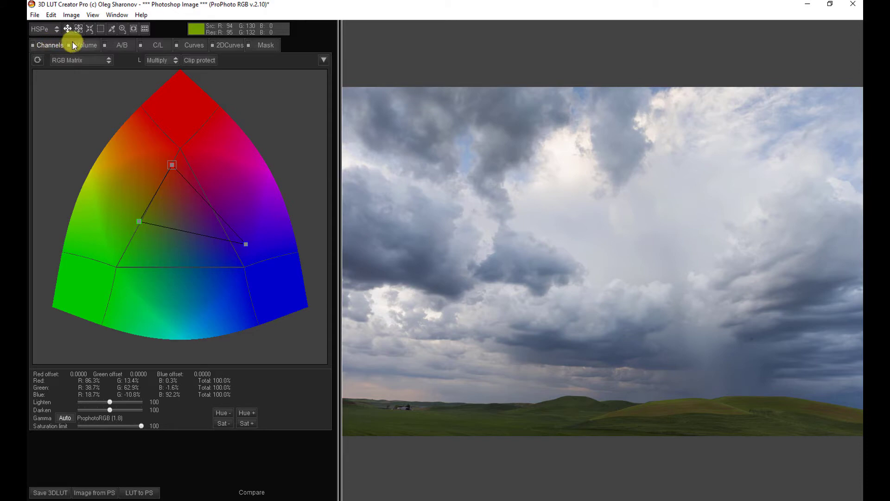
click(119, 43)
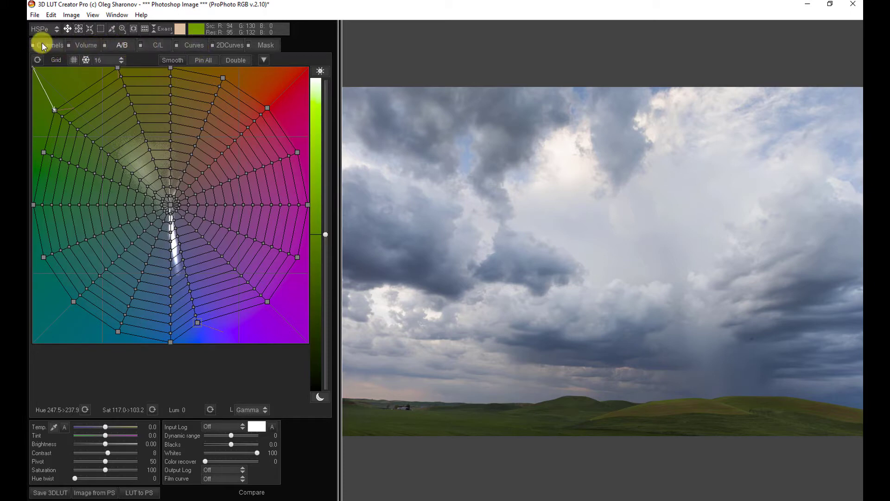
click(130, 44)
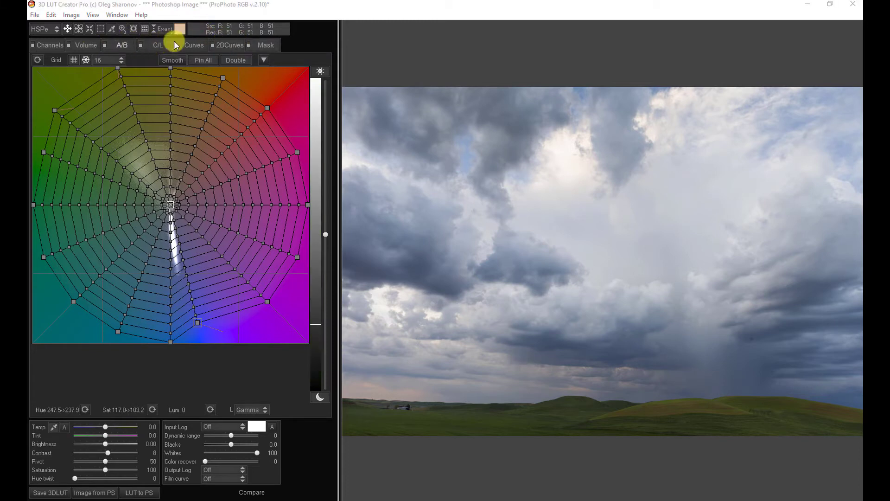
Enable the Channels and Volume adjustments, comparing the image with and without the Volume effect
click(54, 45)
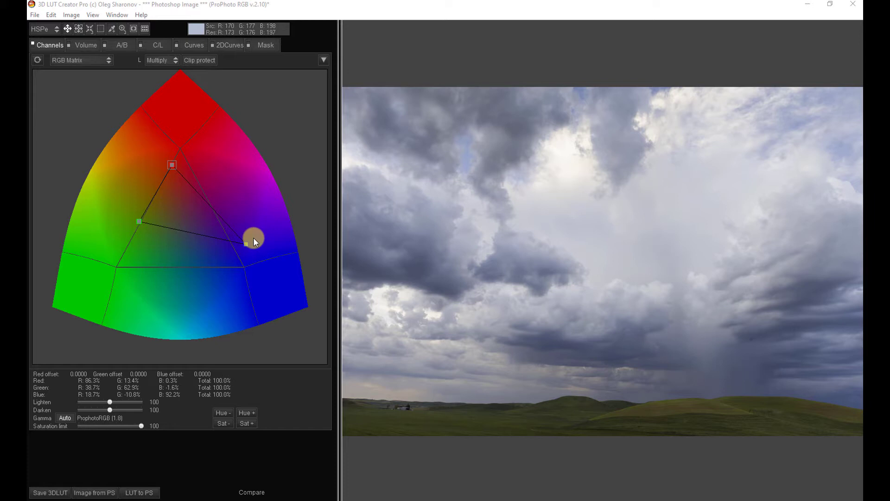
click(88, 45)
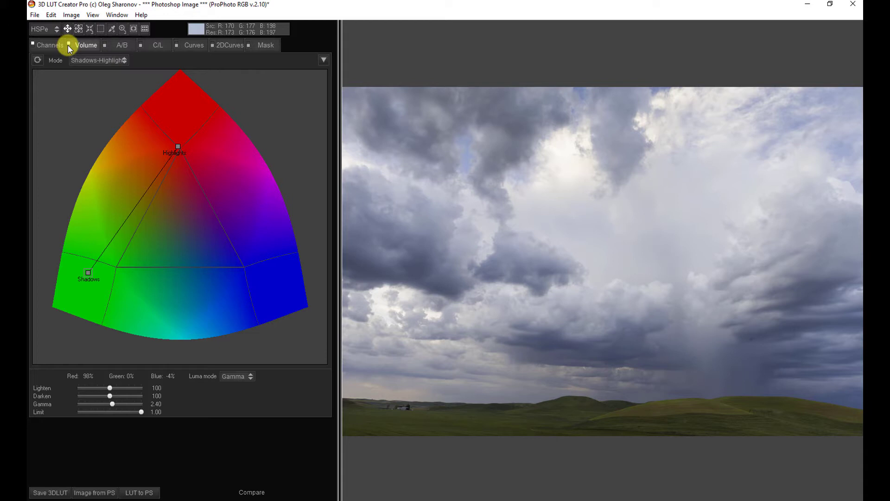
click(68, 45)
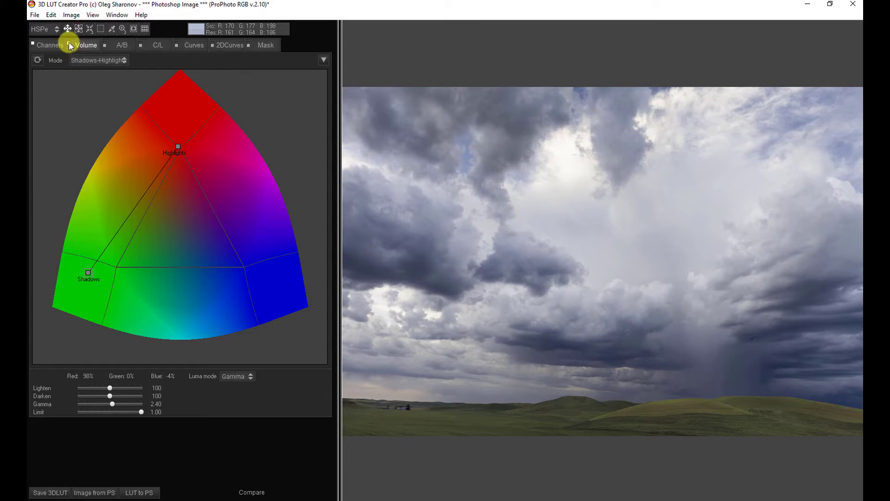
click(69, 44)
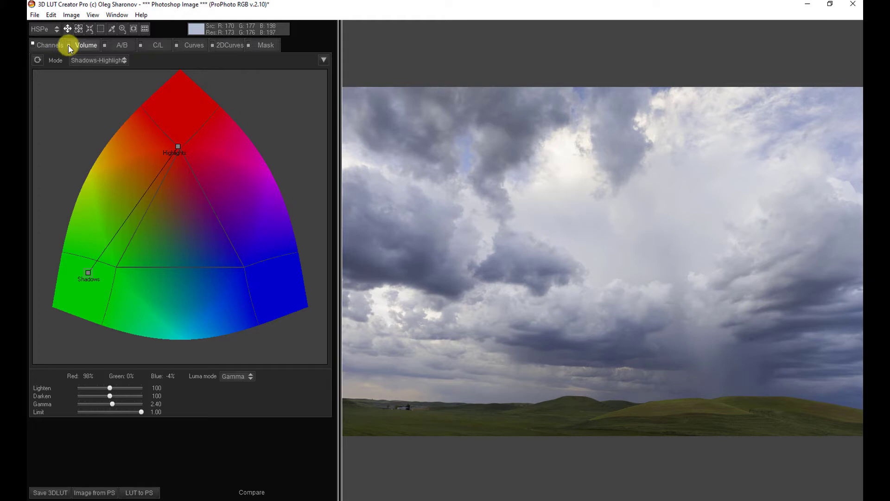
click(68, 45)
click(69, 44)
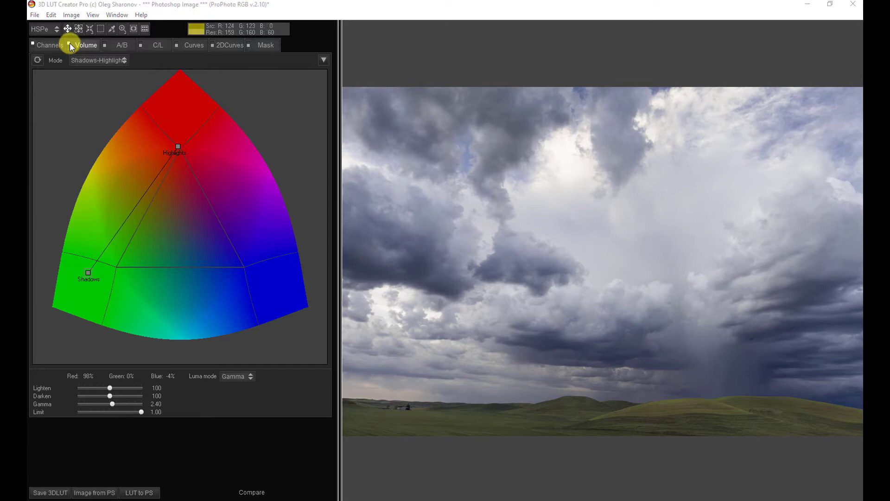
Enable the A/B and C/L adjustments and inspect the shifted points in the yellow-green area of the lower C/L grid
click(120, 45)
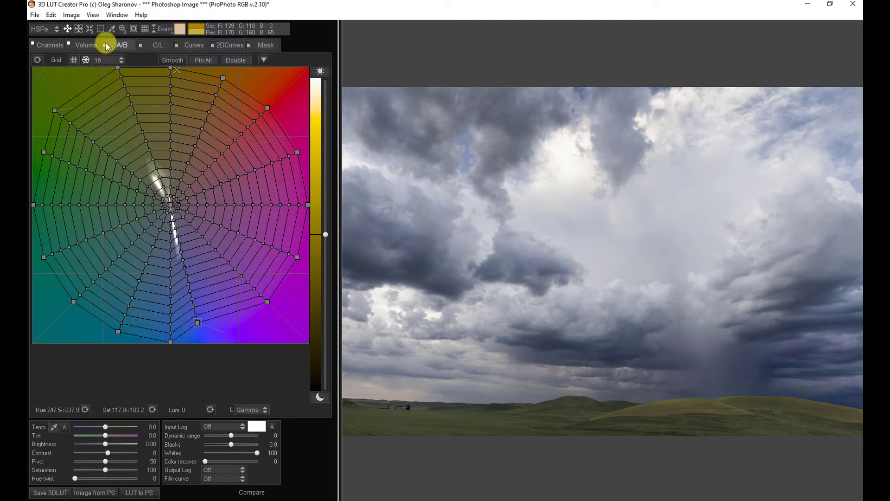
click(156, 46)
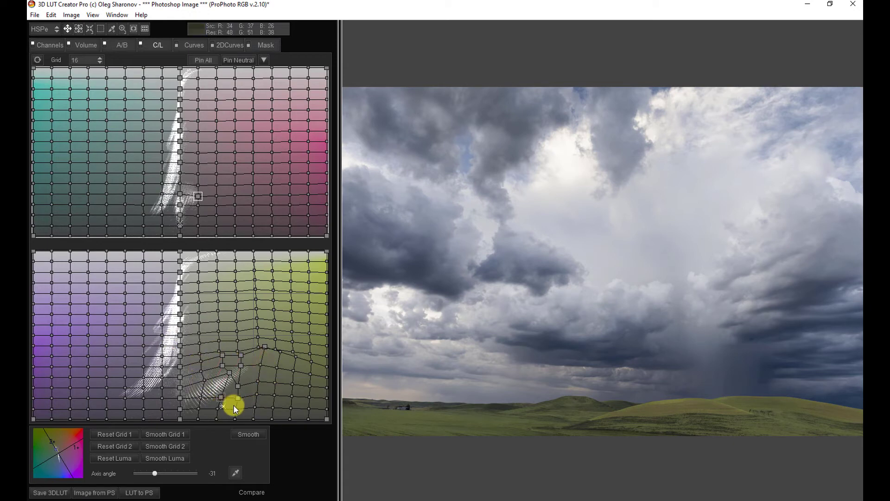
mouse_move(227, 383)
mouse_down()
mouse_move(246, 360)
mouse_move(215, 371)
mouse_move(232, 368)
mouse_move(230, 350)
mouse_up()
drag(230, 350, 227, 347)
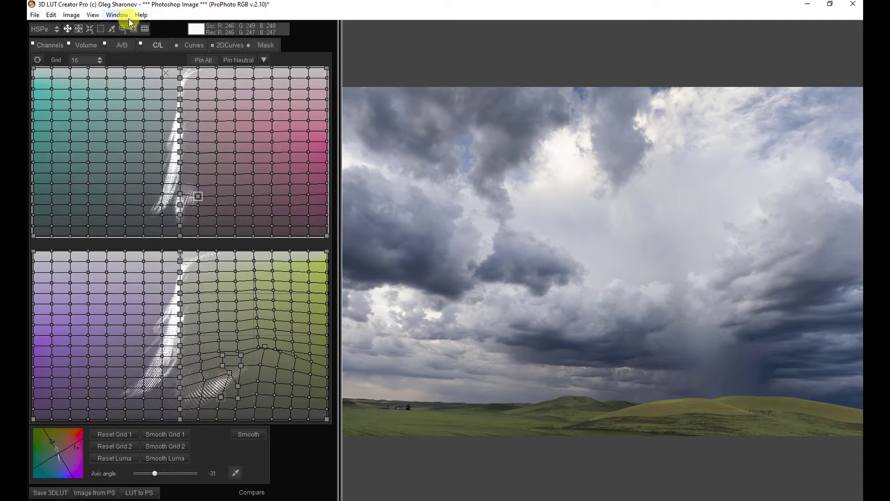
Toggle the C/L adjustment off and on to compare its effect on the green hills
click(141, 43)
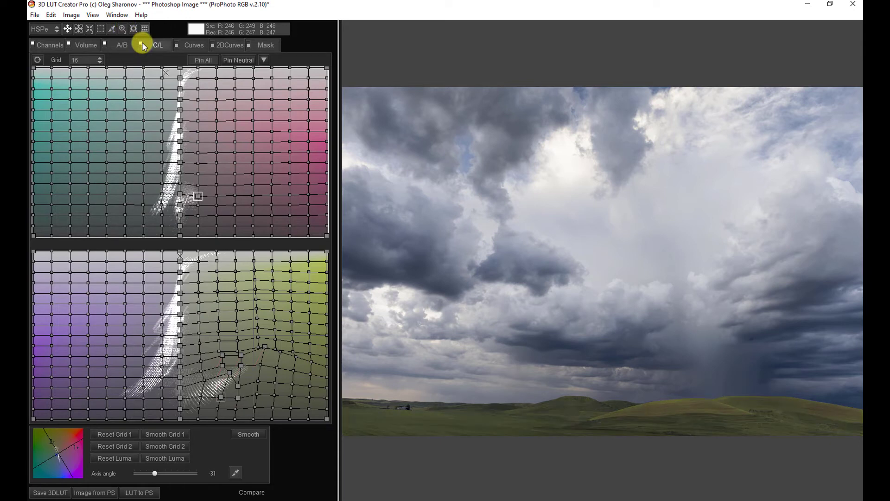
click(142, 43)
click(142, 43)
click(142, 43)
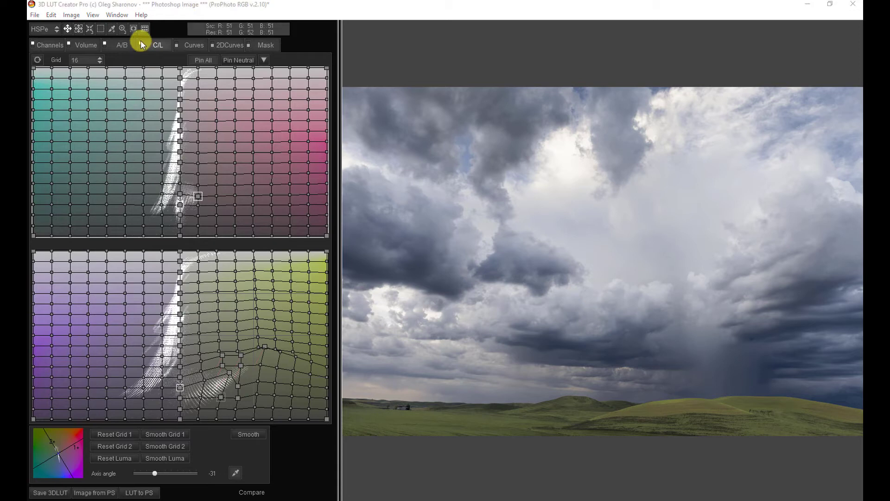
Enable the Curves adjustment and toggle it off and on to compare its effect on the image
click(189, 45)
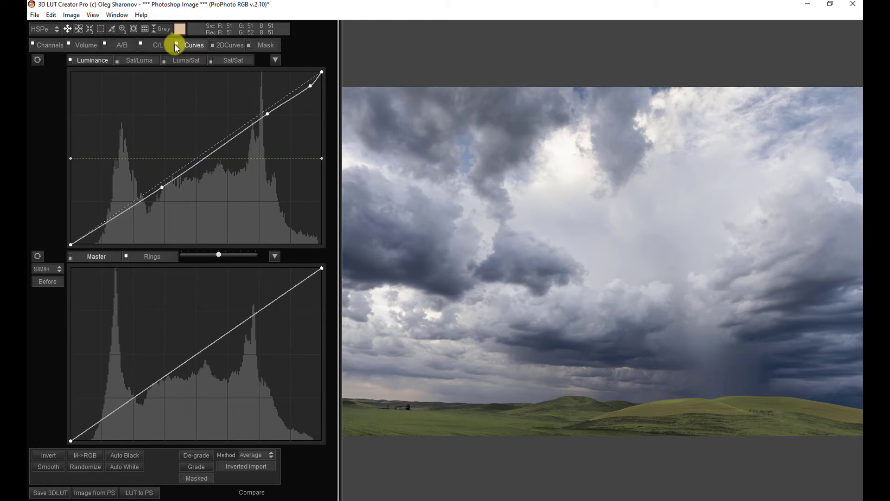
click(176, 45)
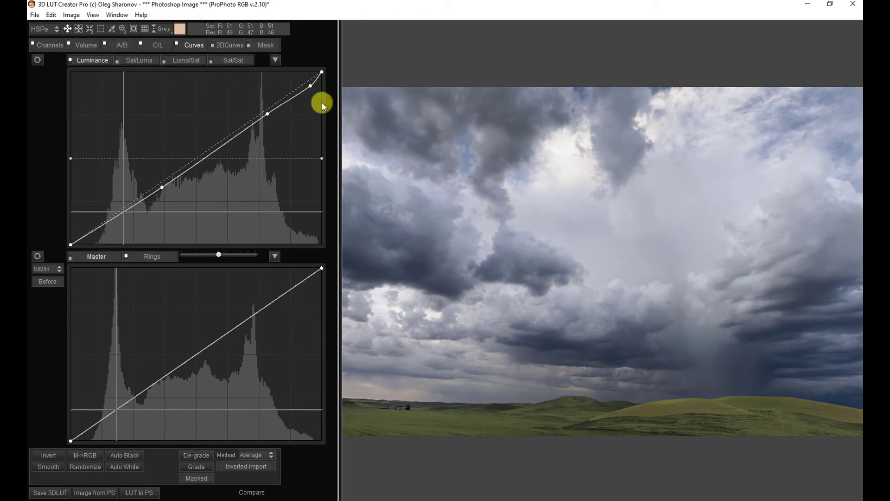
click(176, 44)
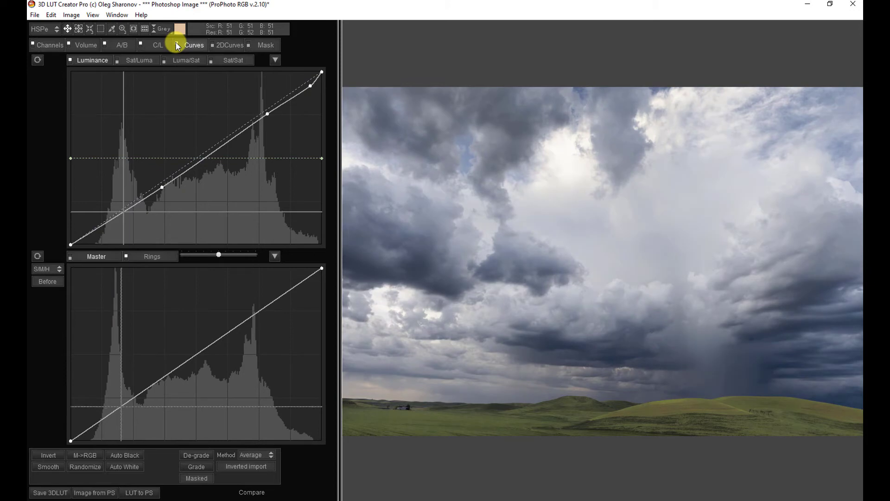
click(176, 44)
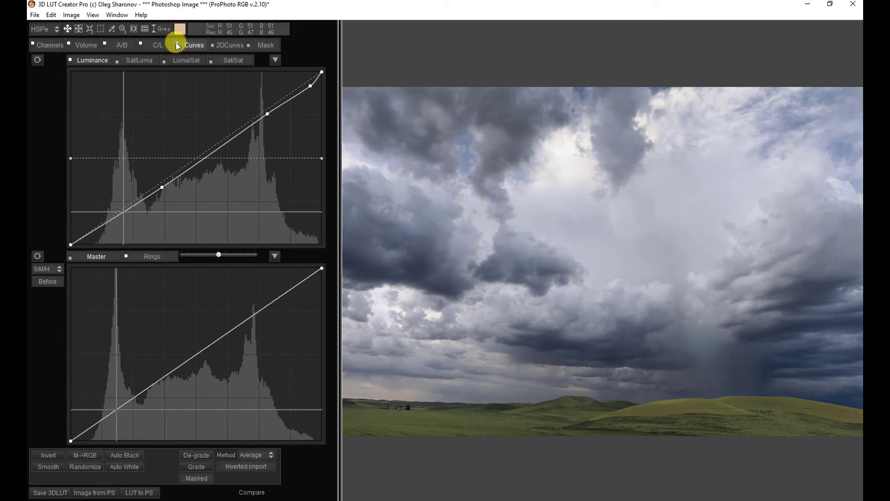
Send the LUT to Photoshop and show the 3DLutCreator layer, comparing the photo with and without it
click(137, 495)
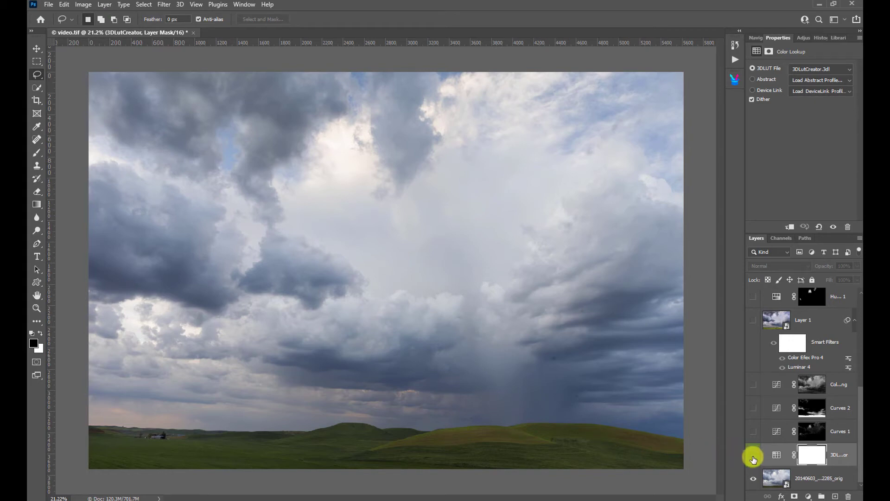
click(753, 457)
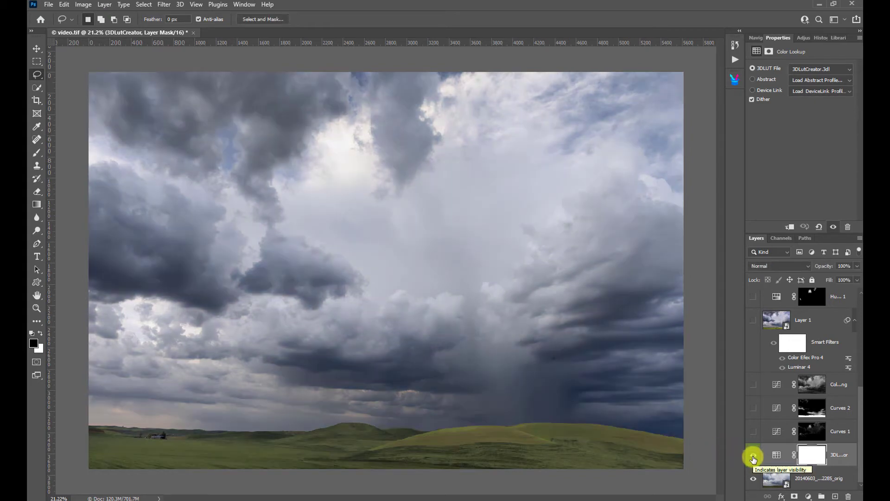
click(753, 458)
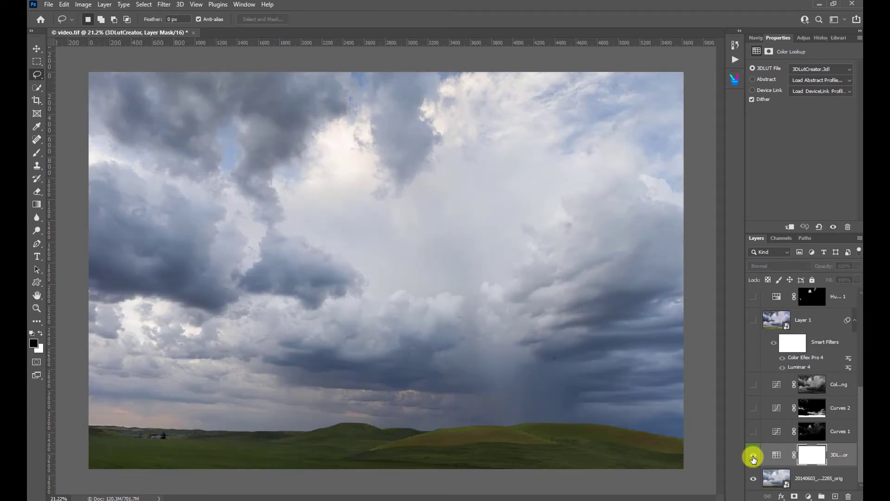
click(753, 457)
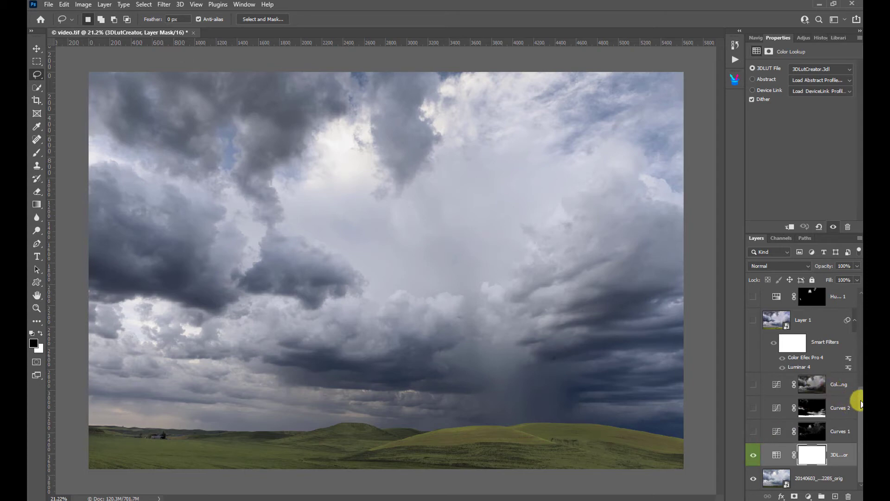
Look through the layer stack and turn on the Curves 1 layer, comparing the photo with and without it
scroll(856, 384, up, 5)
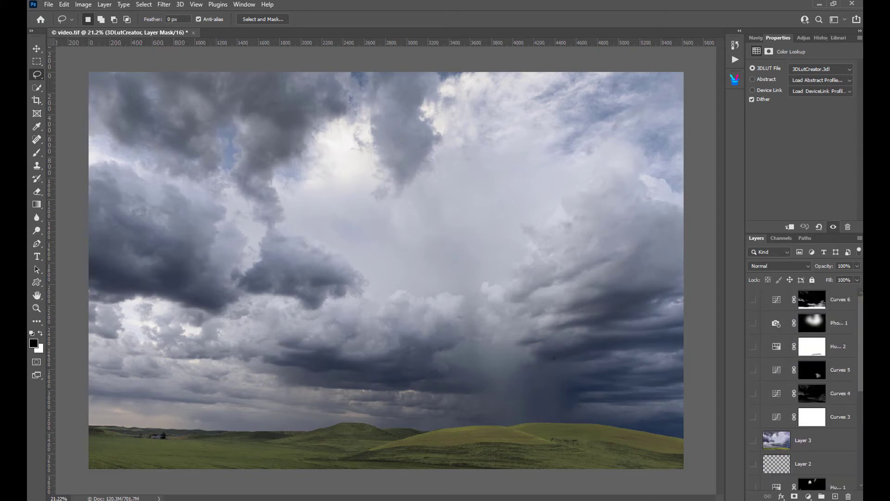
scroll(860, 431, down, 5)
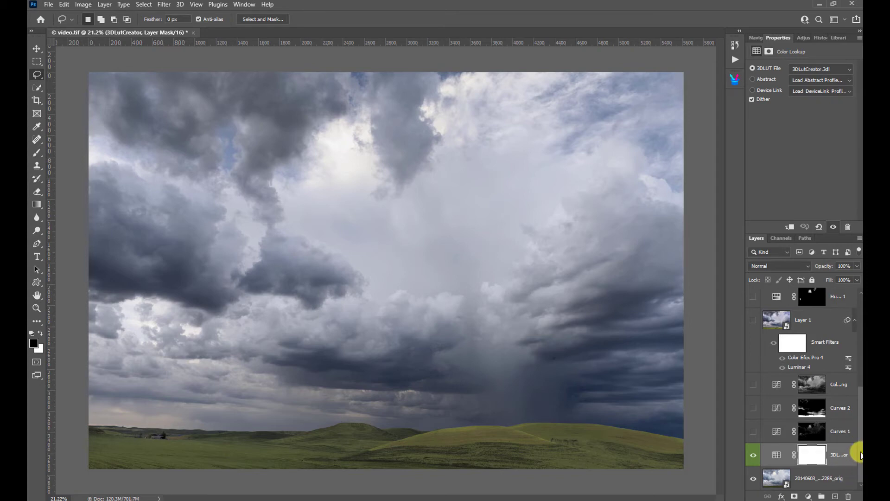
click(771, 434)
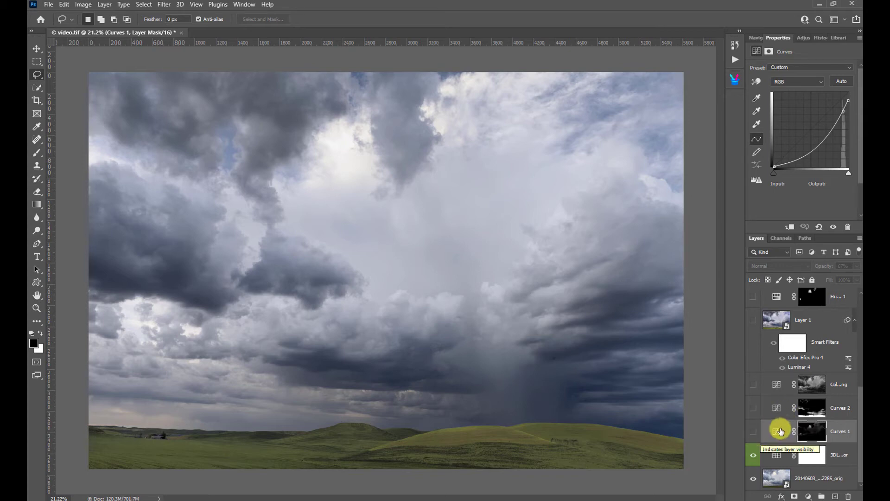
click(754, 432)
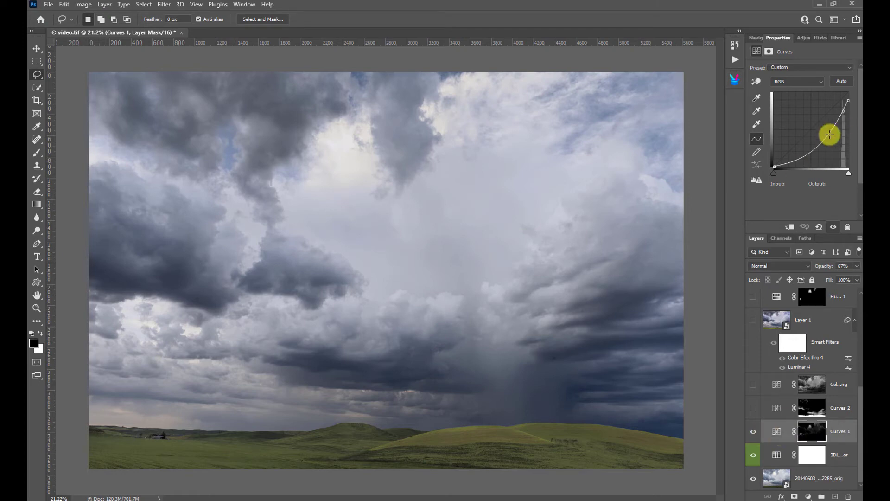
click(753, 432)
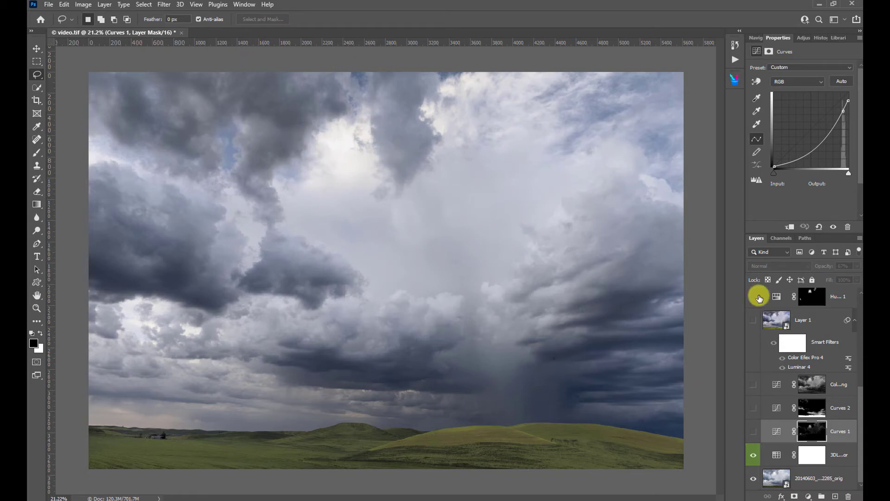
click(755, 435)
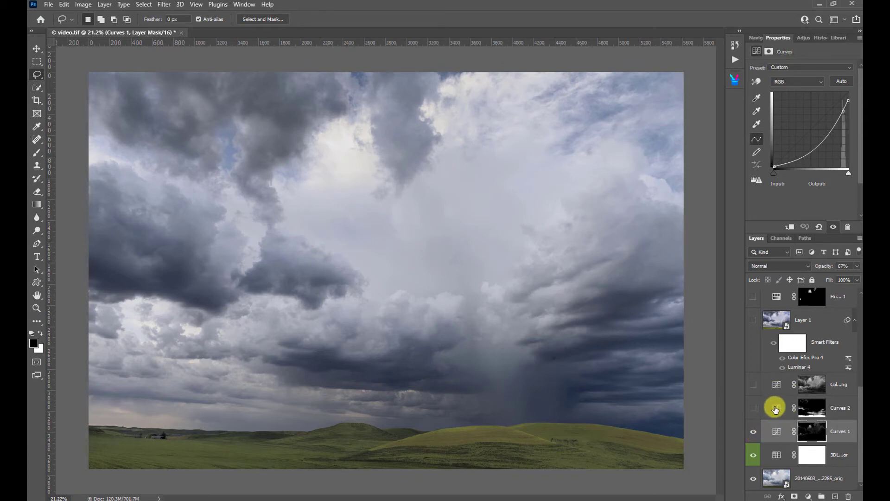
Recheck the effect of the Curves 1 layer and turn on the Curves 2 layer for the green hills
click(777, 409)
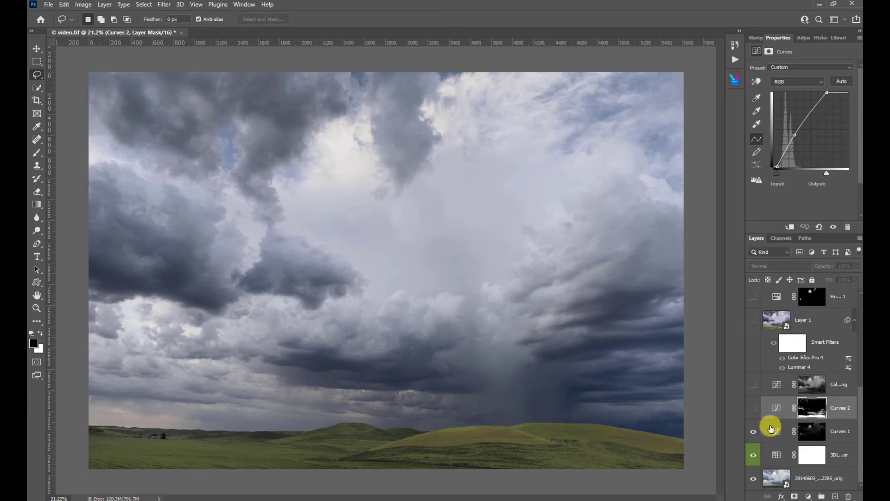
click(753, 433)
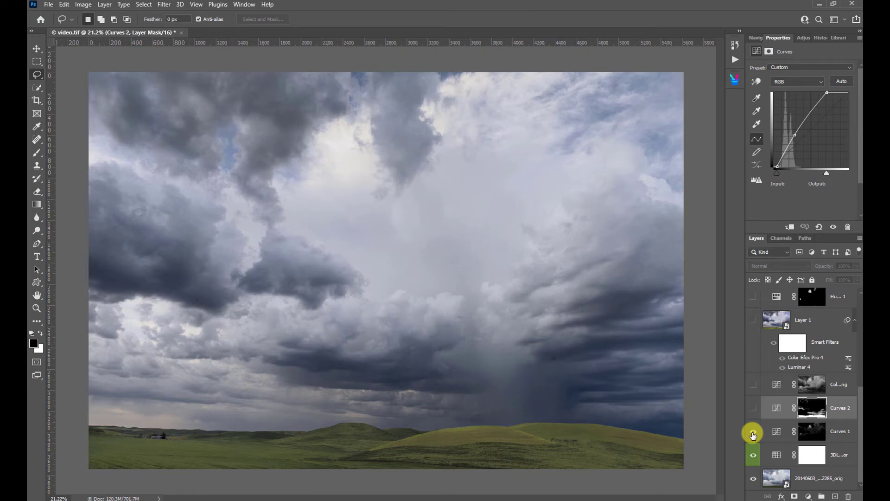
click(753, 433)
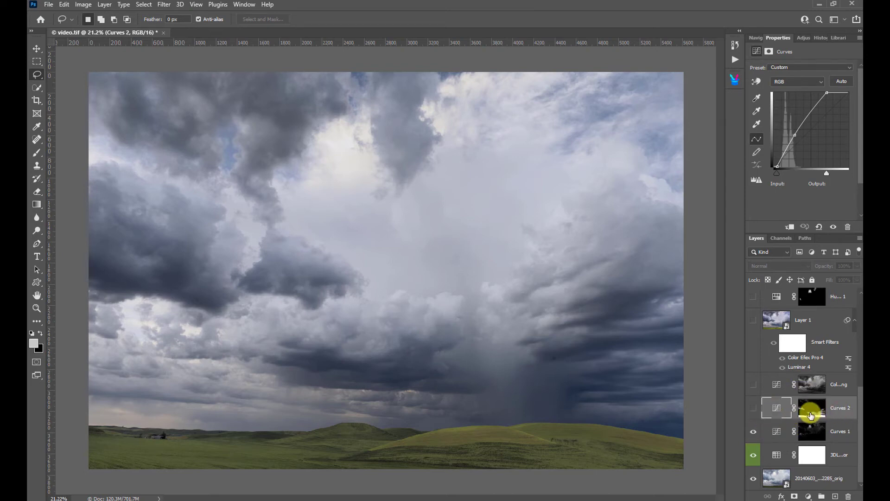
click(773, 411)
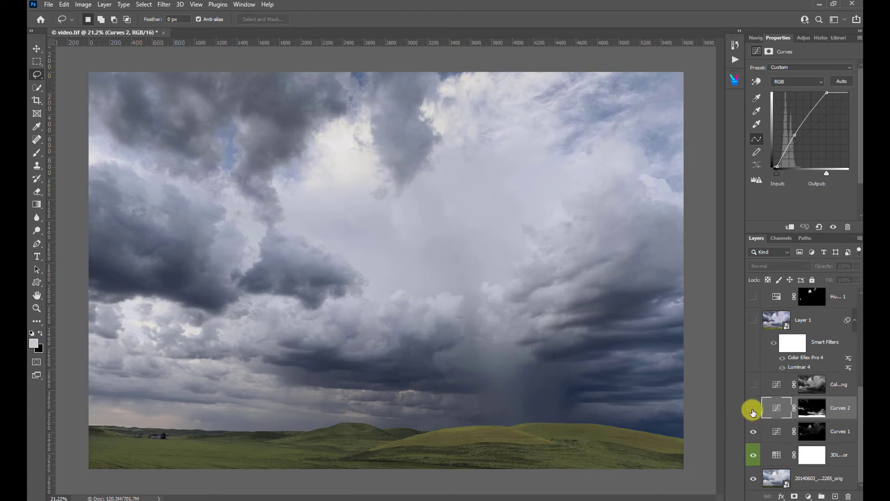
click(753, 410)
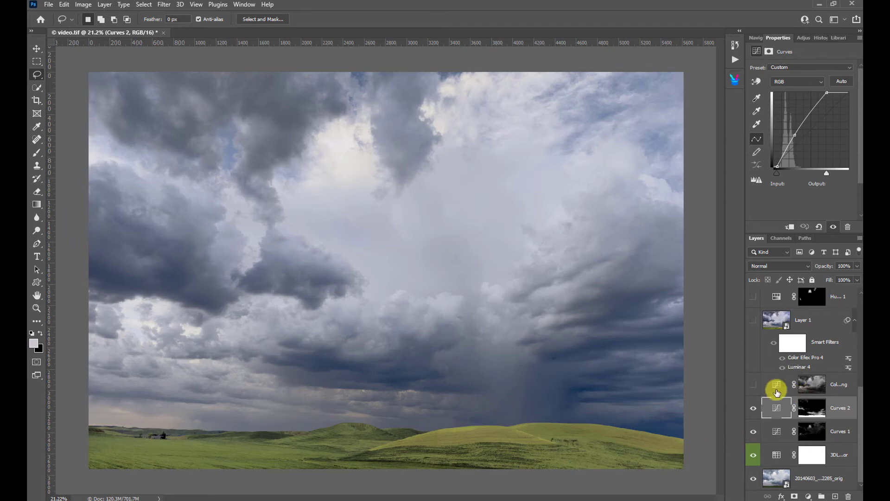
Turn on the Color Grading curves layer, comparing the clouds with and without it
click(846, 390)
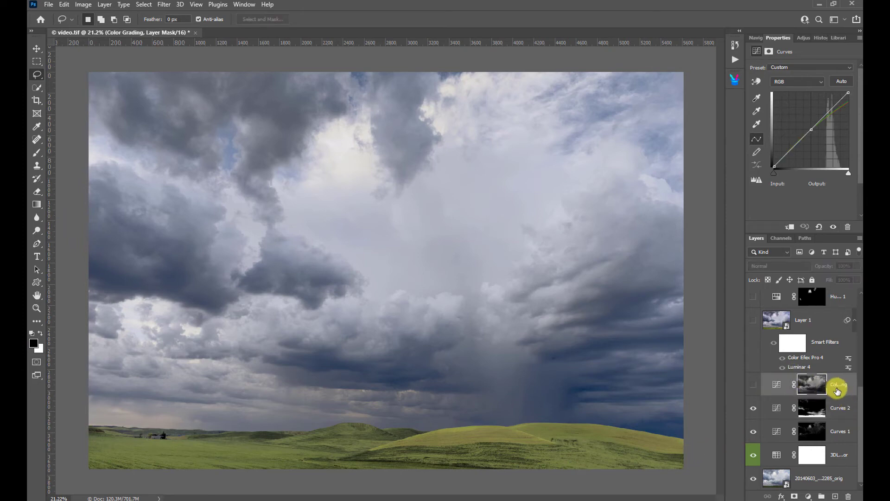
click(754, 386)
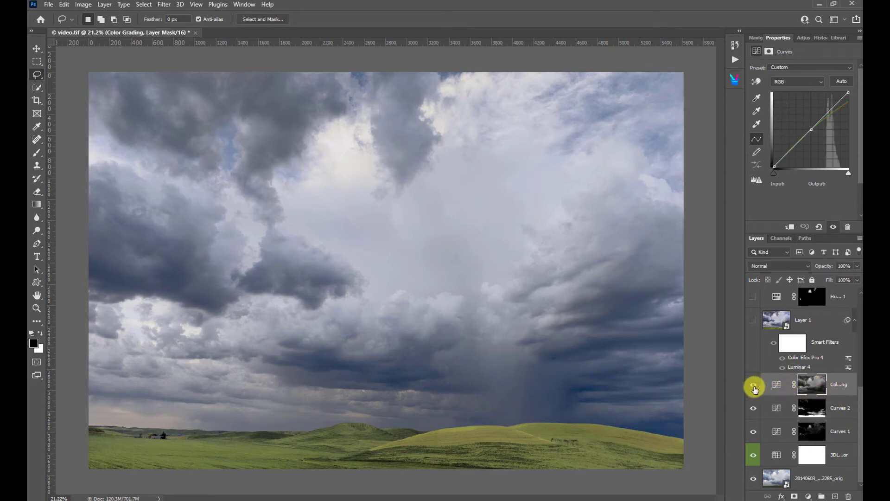
click(753, 386)
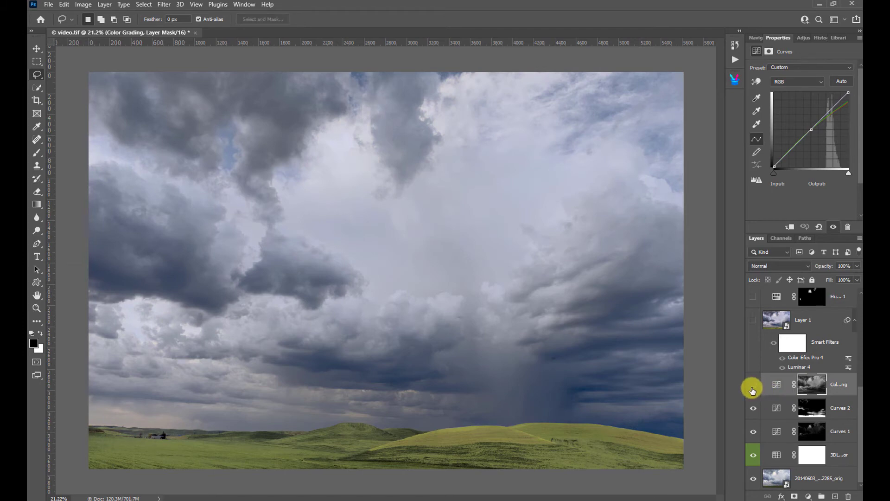
click(752, 390)
click(752, 390)
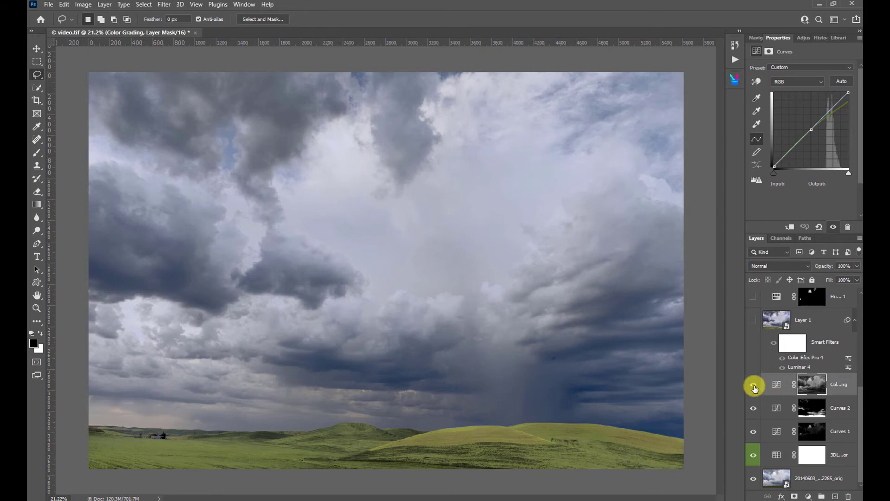
click(754, 385)
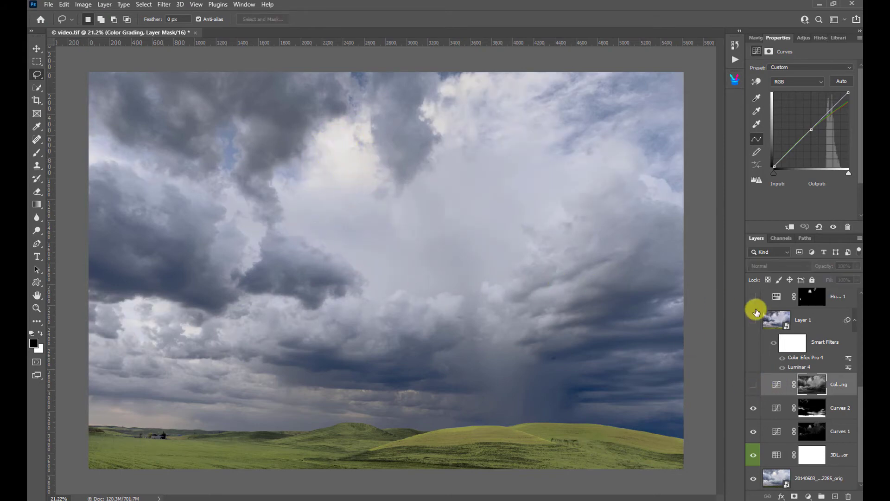
click(756, 386)
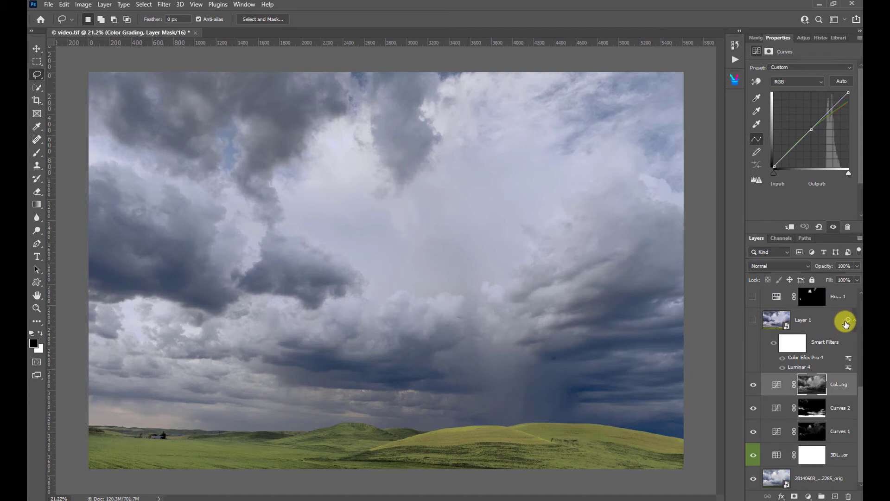
Show Layer 1 and inspect the Light settings of its Luminar 4 smart filter in Luminar
click(753, 325)
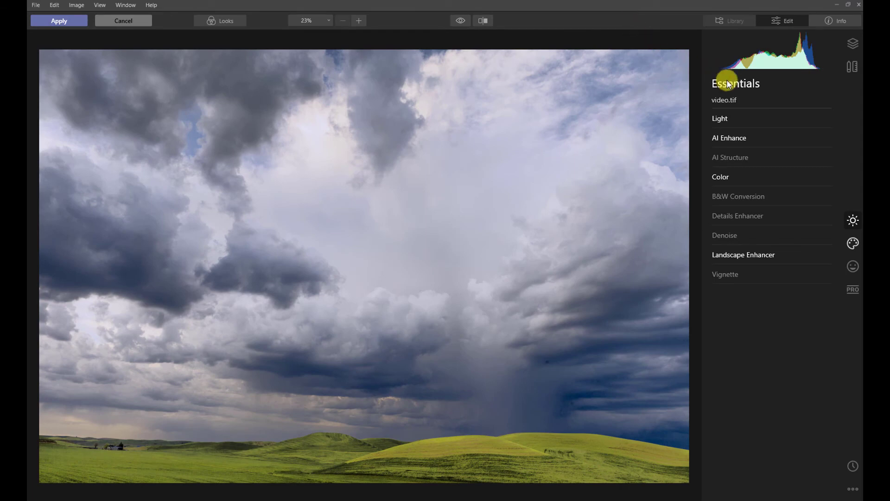
click(832, 120)
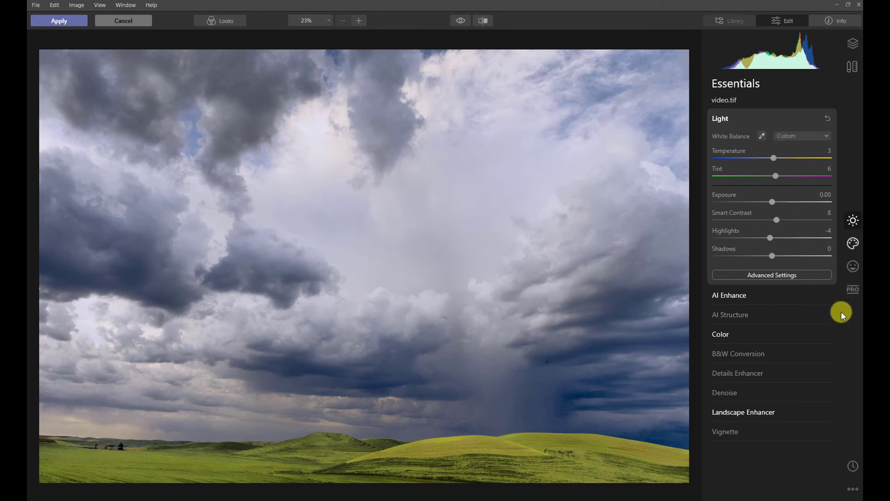
Reset AI Accent in AI Enhance to 0 and bring it back to 22 to compare its effect
click(830, 295)
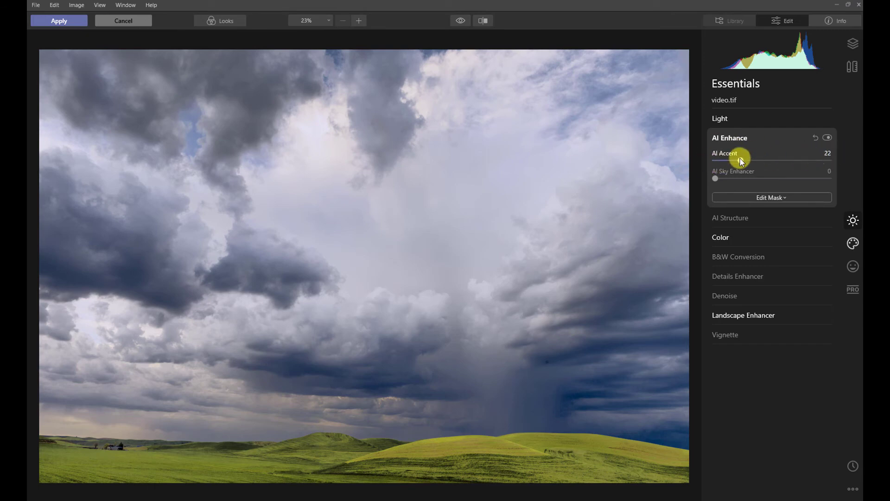
double_click(726, 160)
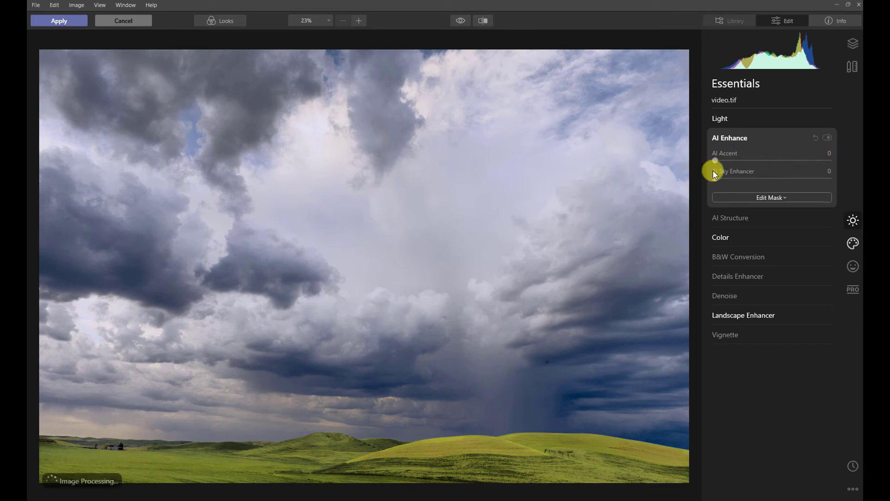
drag(714, 161, 740, 165)
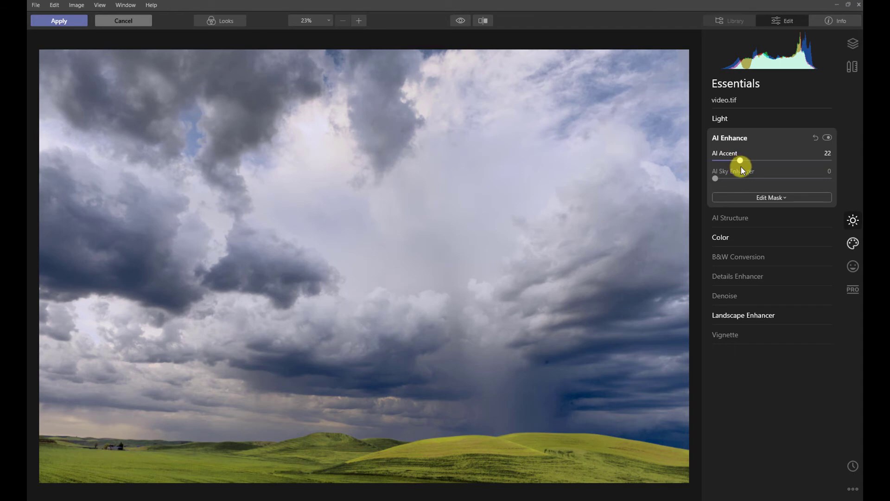
Review the Color and Landscape Enhancer settings in Essentials and the Mystical and Glow settings in Creative
click(834, 239)
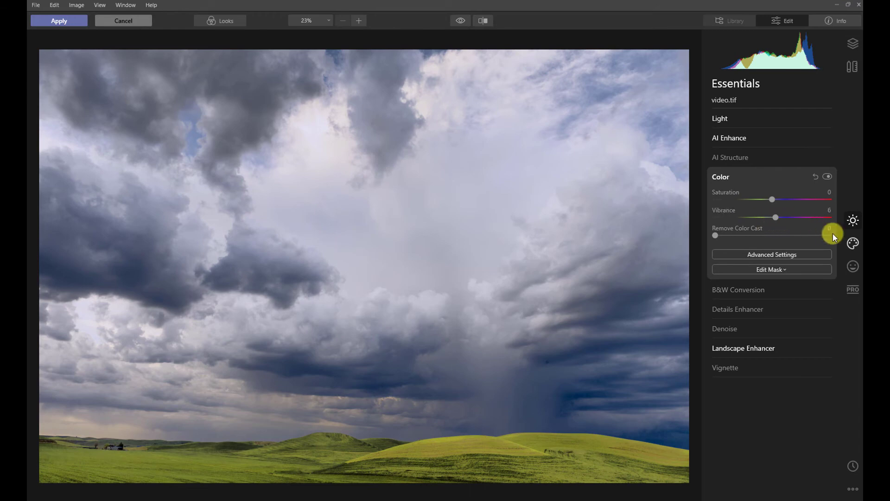
click(797, 347)
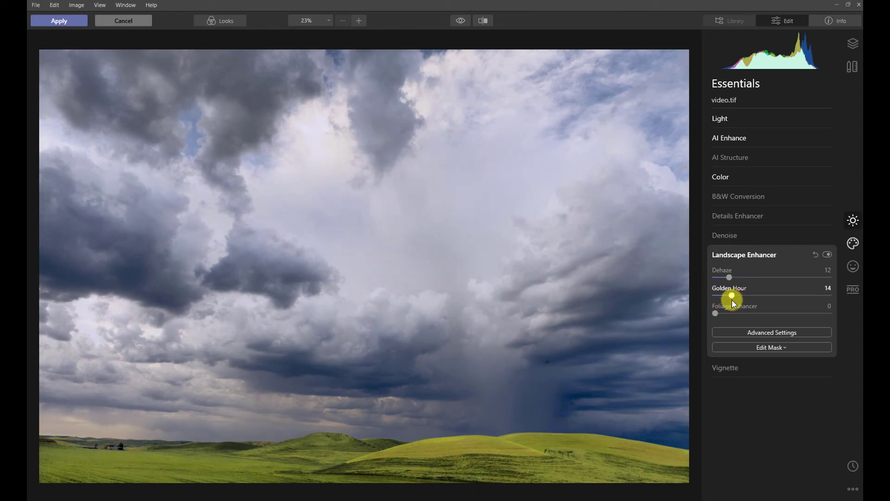
click(853, 242)
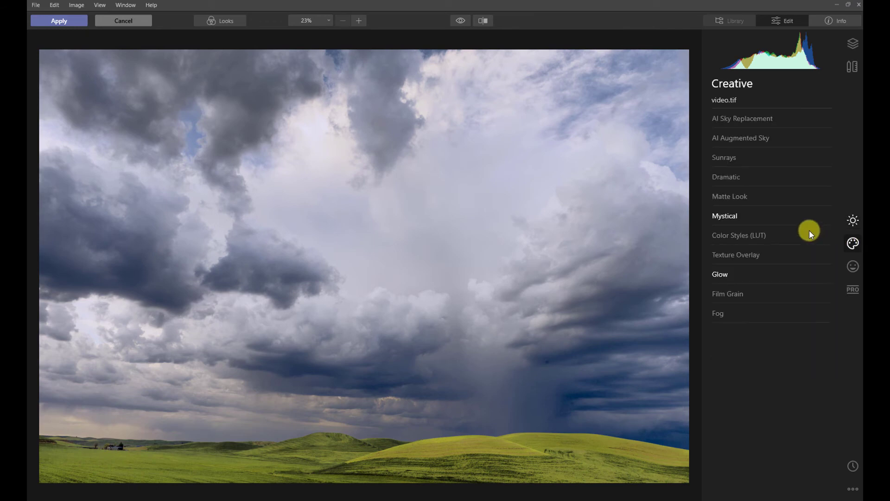
click(830, 213)
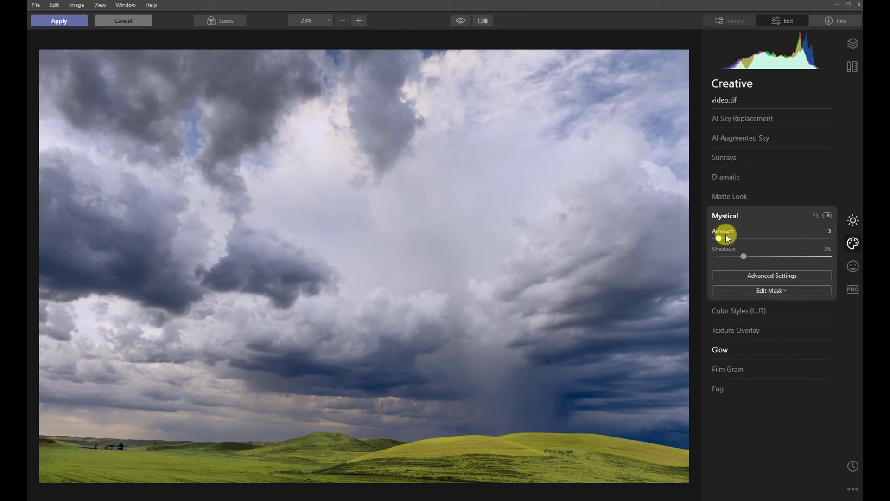
mouse_move(717, 237)
mouse_down()
mouse_move(705, 237)
mouse_move(716, 238)
mouse_up()
click(827, 349)
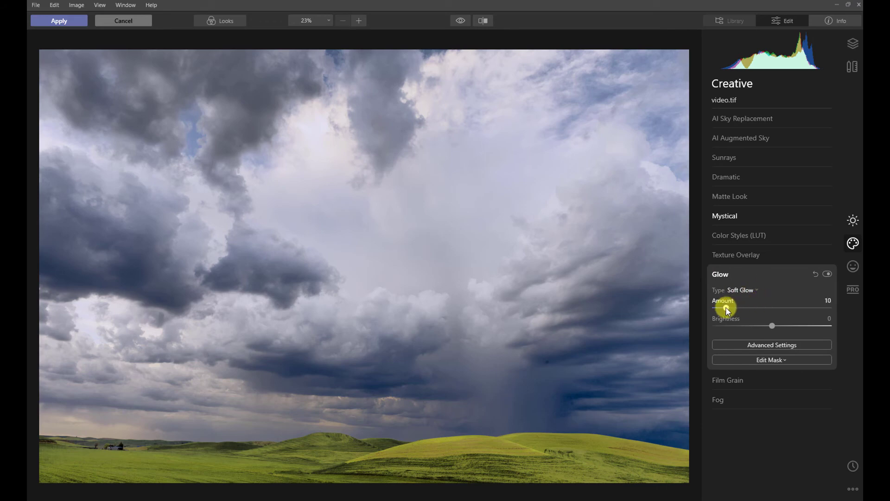
Compare the Glow effect with Amount at 0 and at 10, and leave Luminar without applying any changes
drag(728, 309, 678, 302)
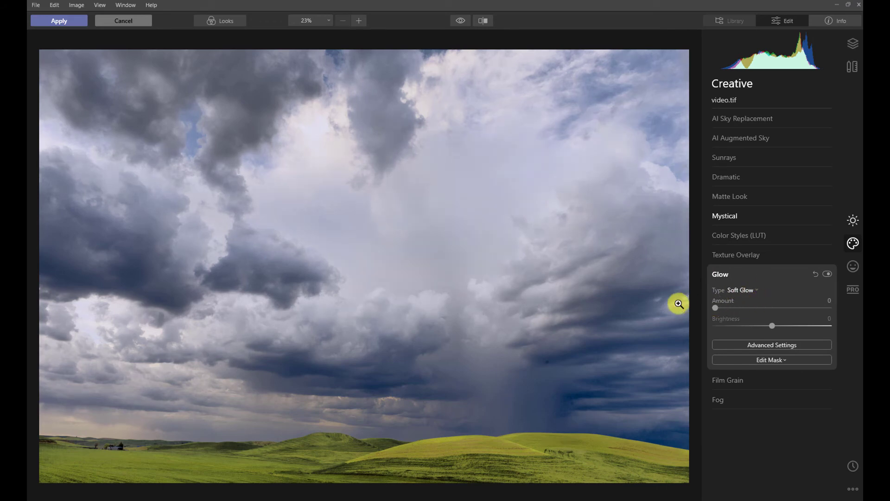
click(726, 308)
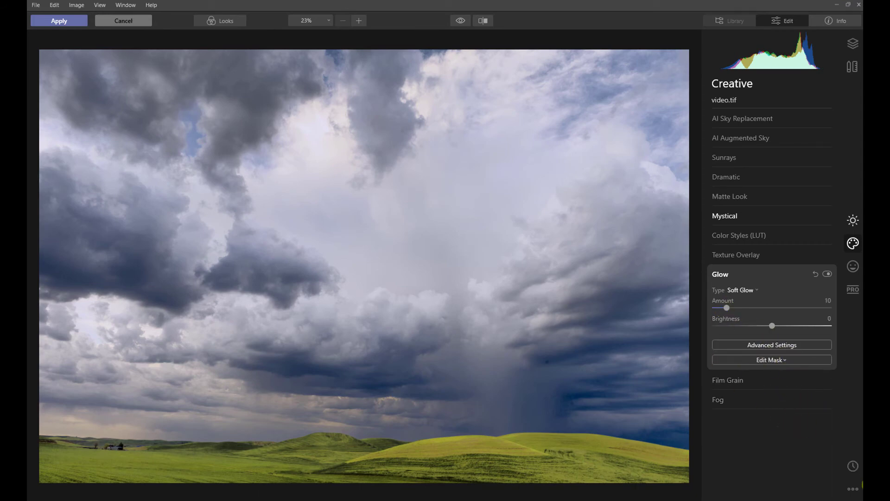
click(126, 18)
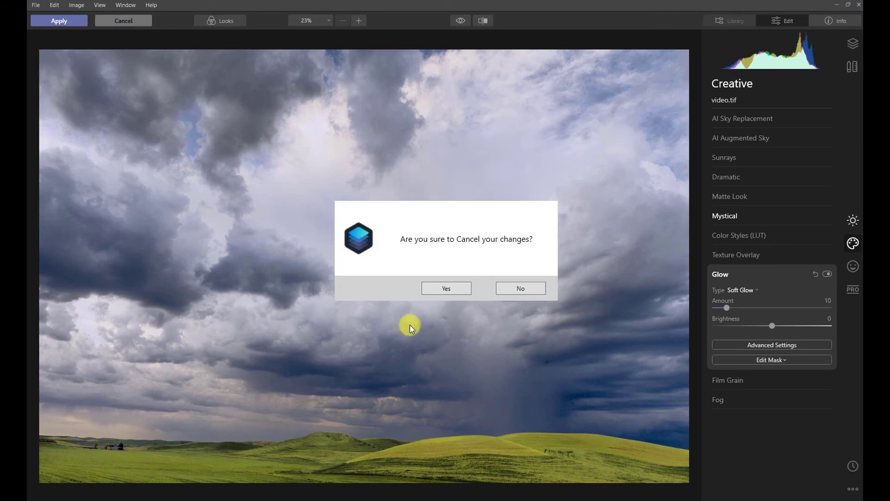
click(452, 288)
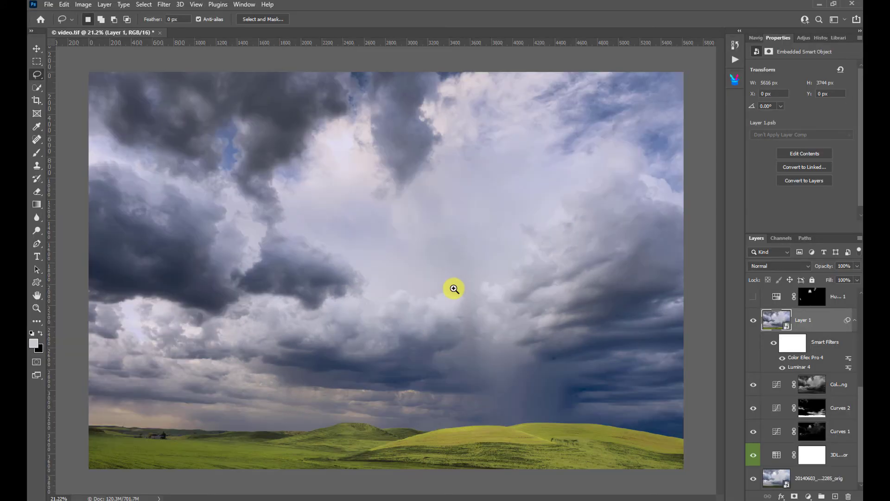
Inspect Layer 1's Color Efex Pro 4 smart filter and compare the image with and without Glamour Glow
double_click(792, 353)
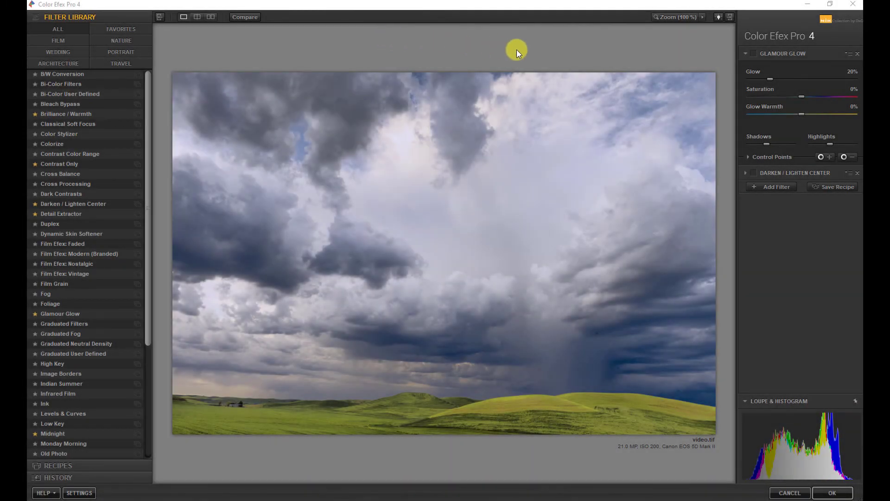
click(752, 53)
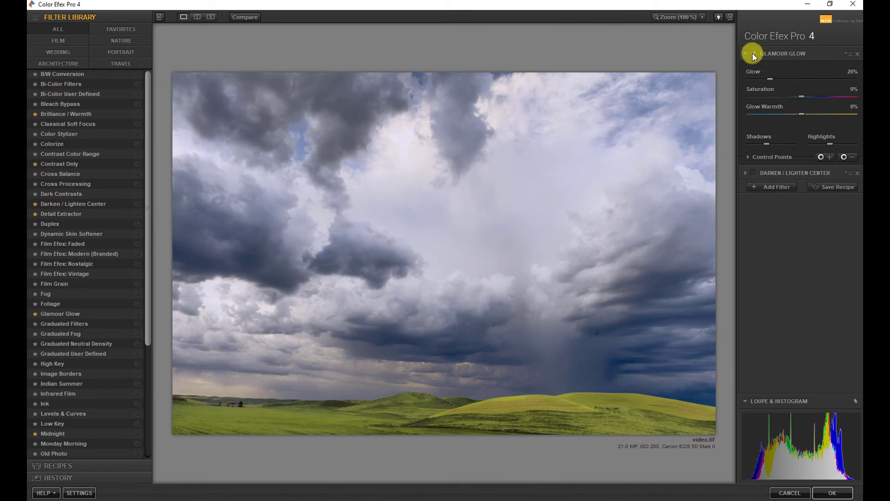
click(753, 53)
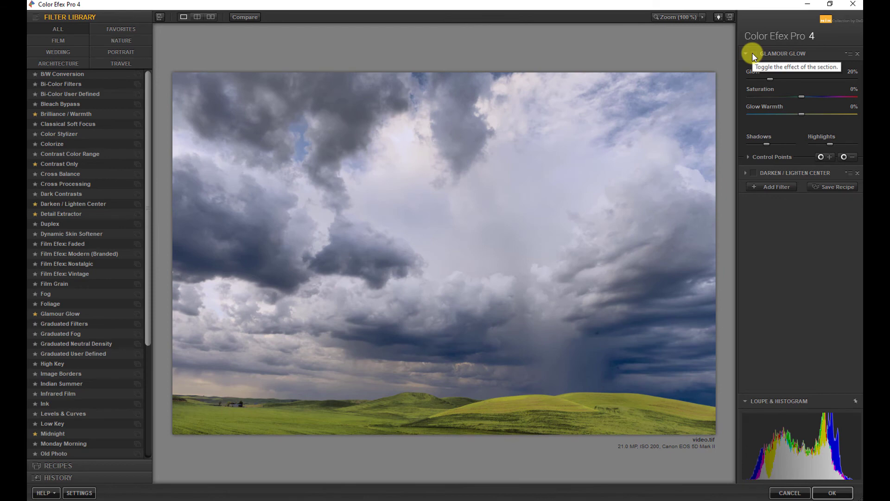
click(752, 53)
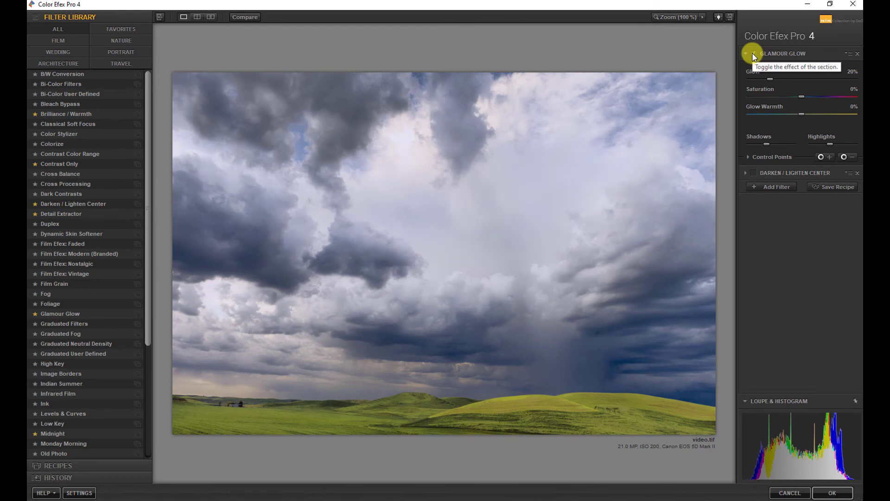
Compare the image with and without the Darken / Lighten Center filter and inspect its settings
click(753, 172)
click(754, 172)
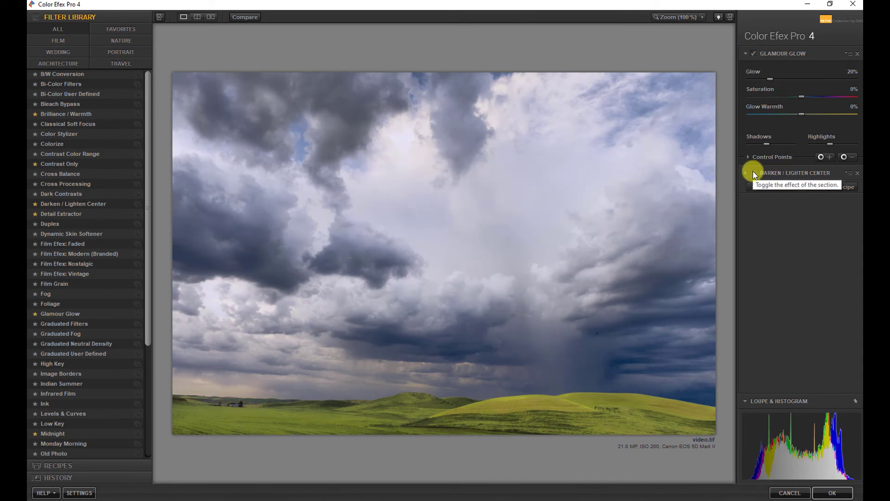
click(753, 172)
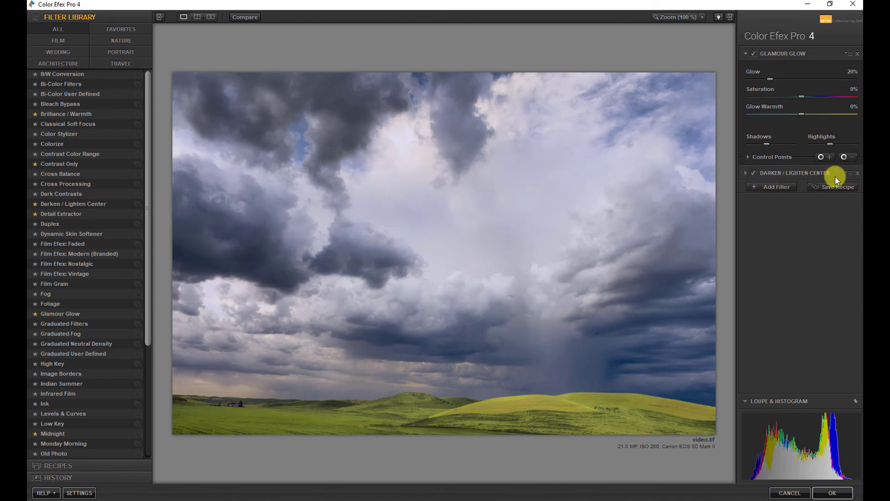
click(769, 172)
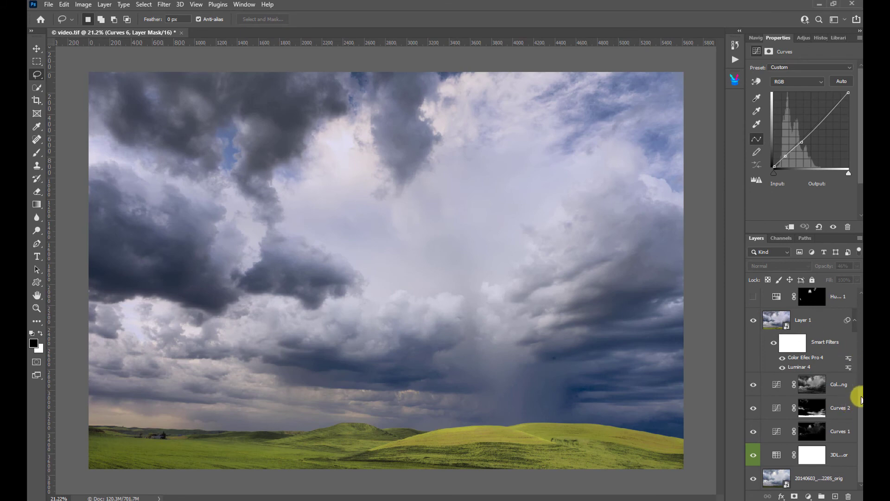
Turn on the Hue/Saturation 1 layer above Layer 1, comparing the bright clouds with and without it
drag(861, 400, 858, 308)
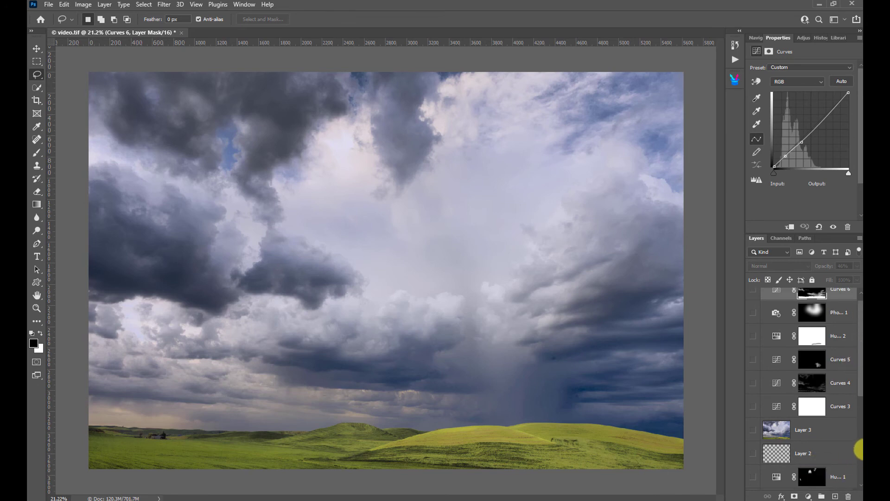
drag(860, 363, 861, 371)
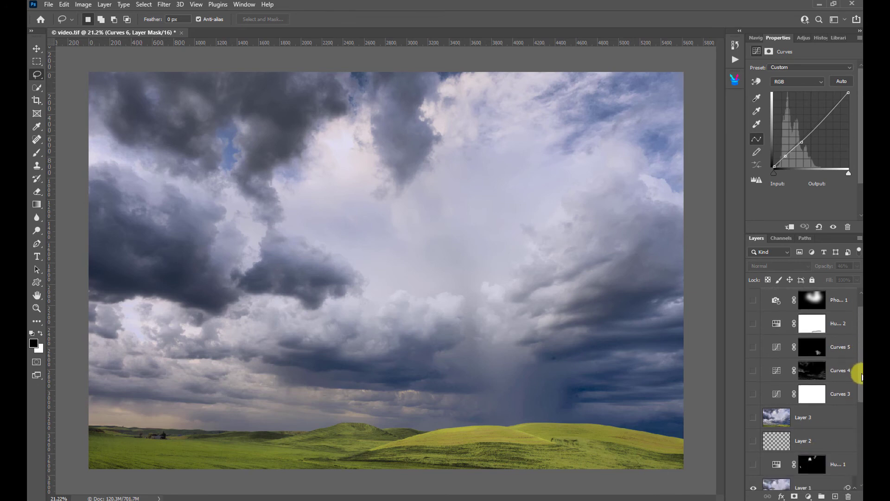
click(774, 460)
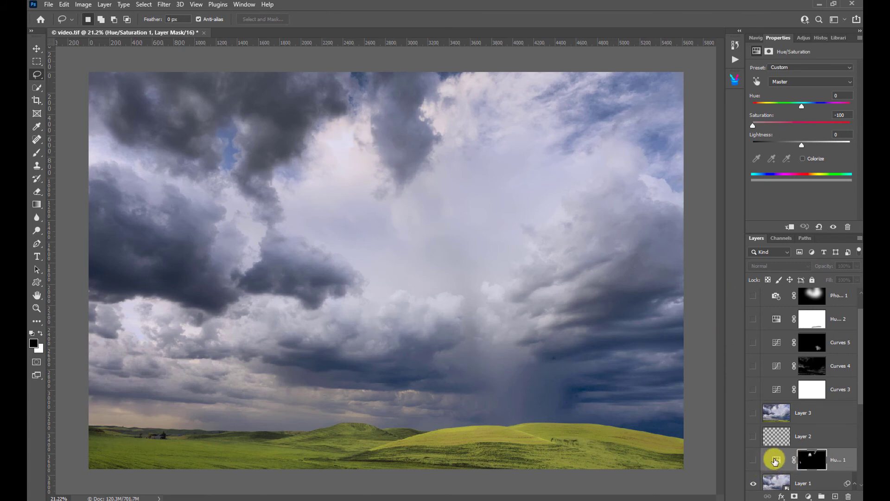
click(752, 460)
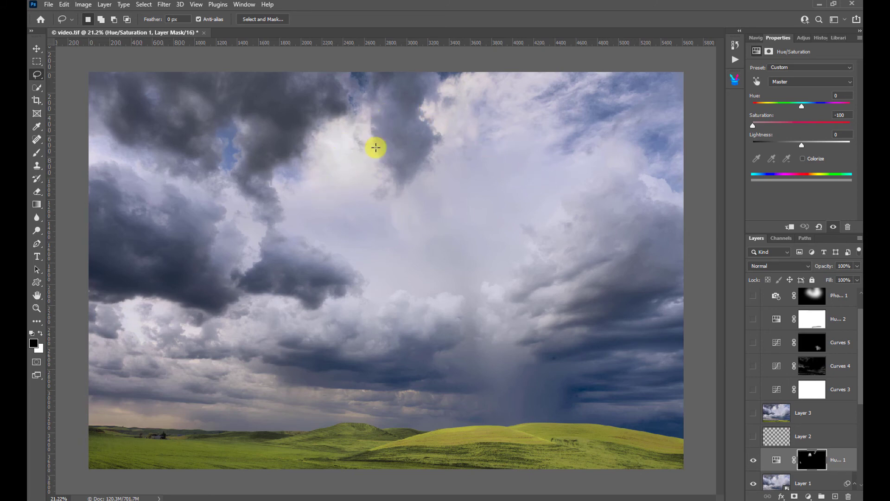
click(753, 461)
click(754, 461)
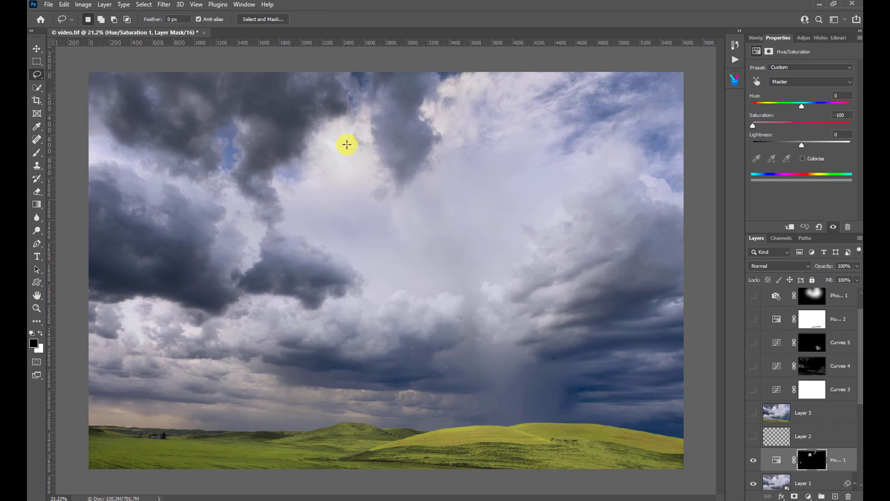
Turn on Layer 2 and Layer 3, comparing the image with and without Layer 3
click(753, 437)
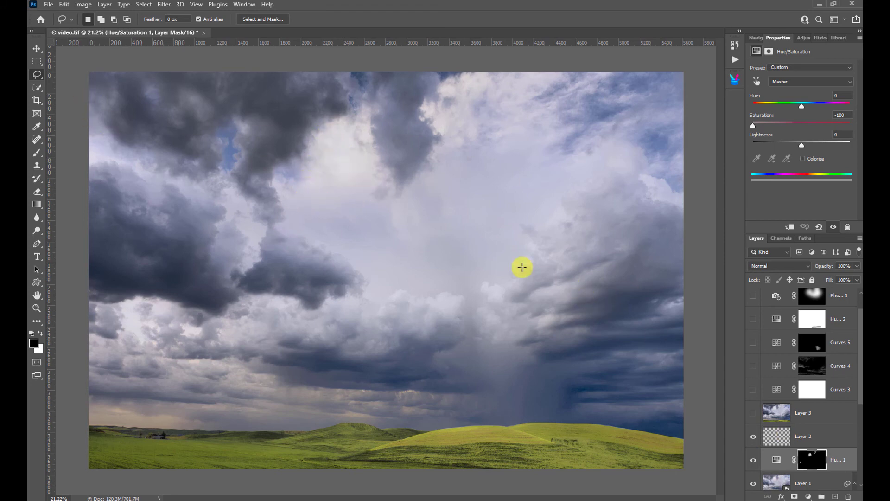
click(817, 413)
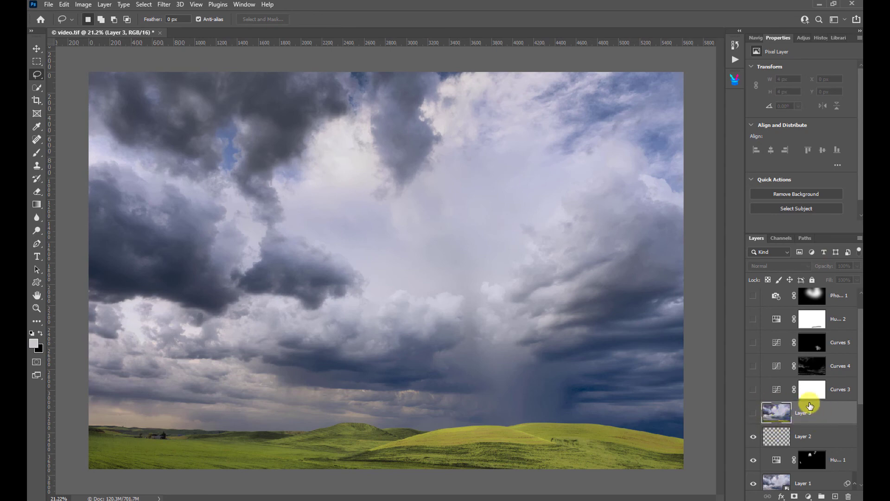
click(753, 417)
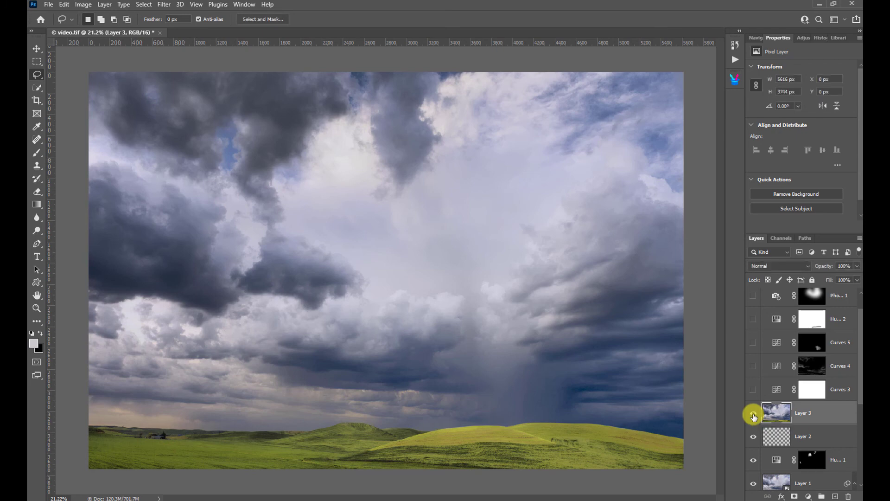
click(753, 416)
click(753, 417)
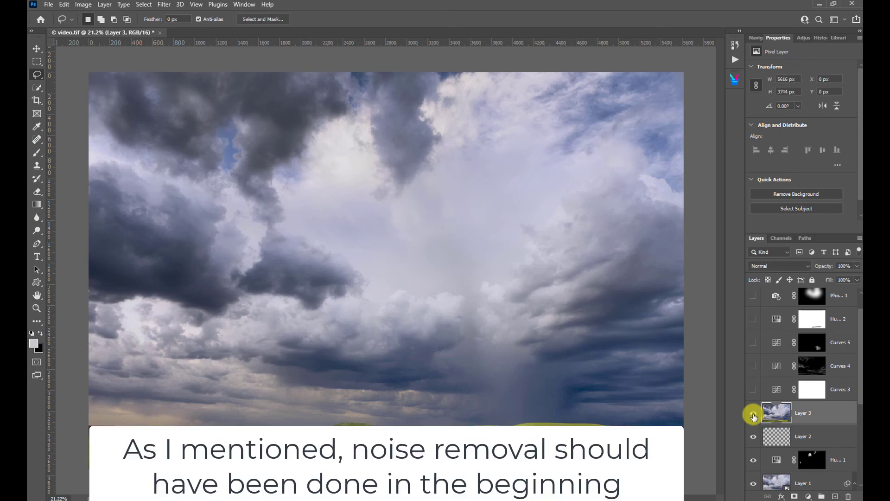
Inspect the Curves 3 adjustment and turn its layer on, comparing the image with and without it
click(778, 392)
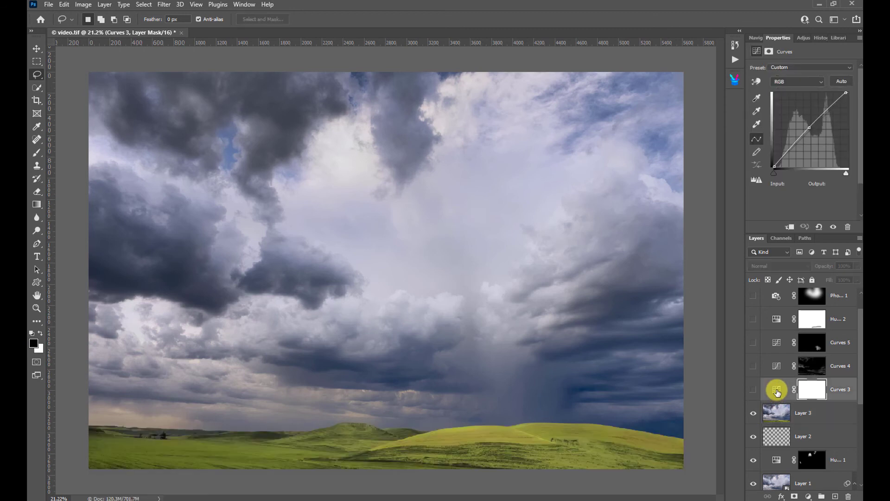
click(753, 392)
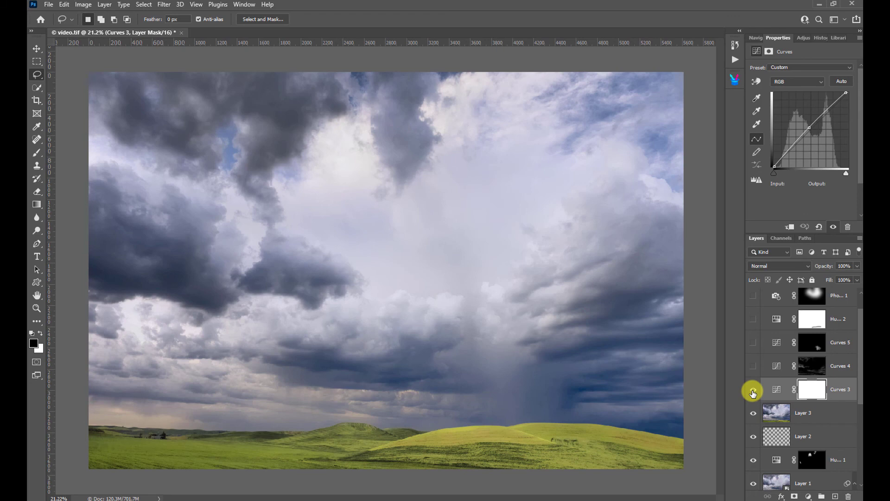
click(753, 392)
click(753, 392)
click(753, 392)
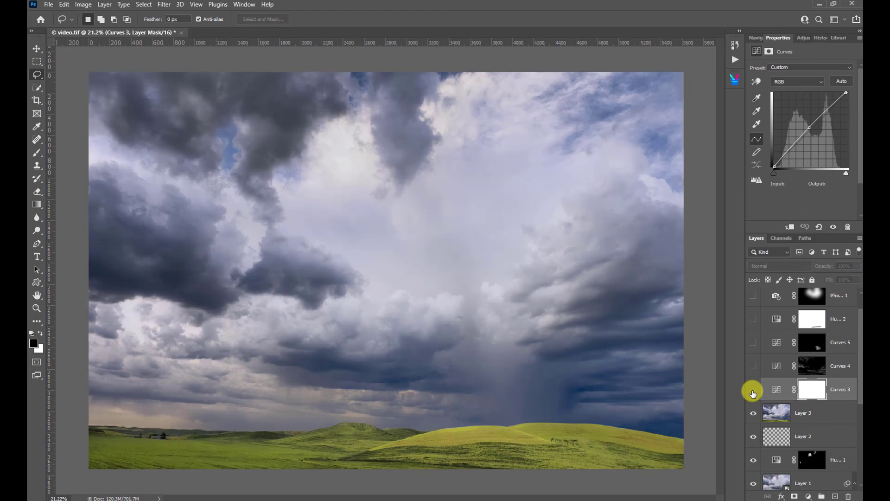
click(753, 393)
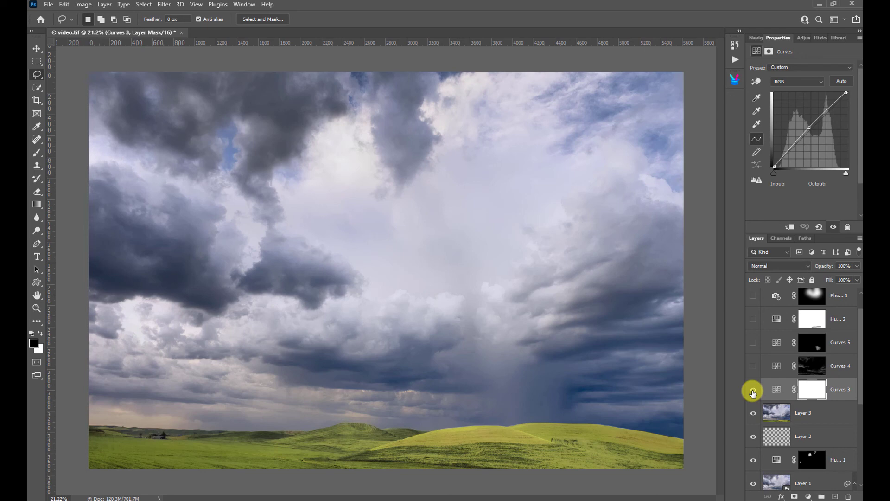
Inspect the Curves 4 adjustment and turn its layer on, comparing the image with and without it
click(776, 370)
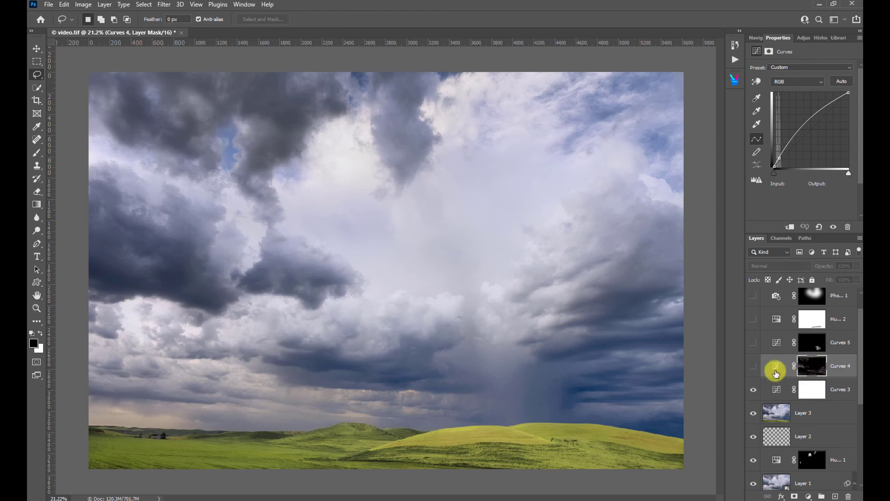
click(752, 367)
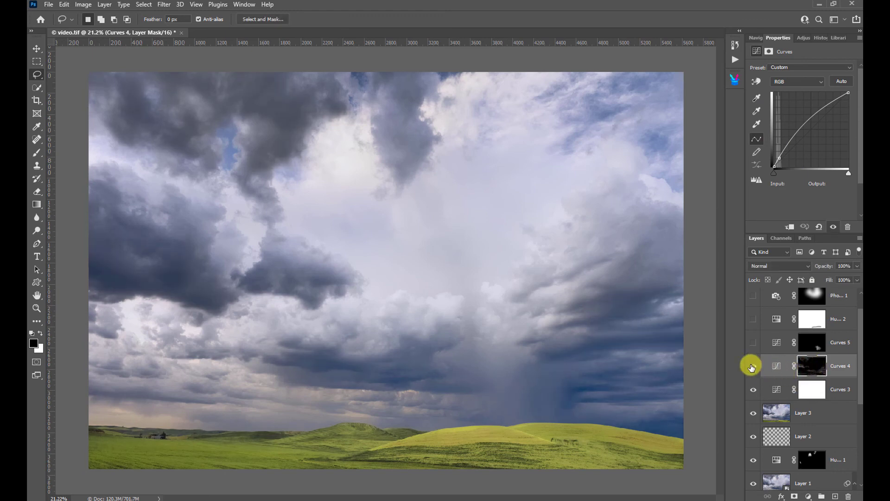
click(752, 367)
click(752, 366)
Inspect the Curves 5 adjustment and turn its layer on, comparing the masked rain area with and without it
click(777, 344)
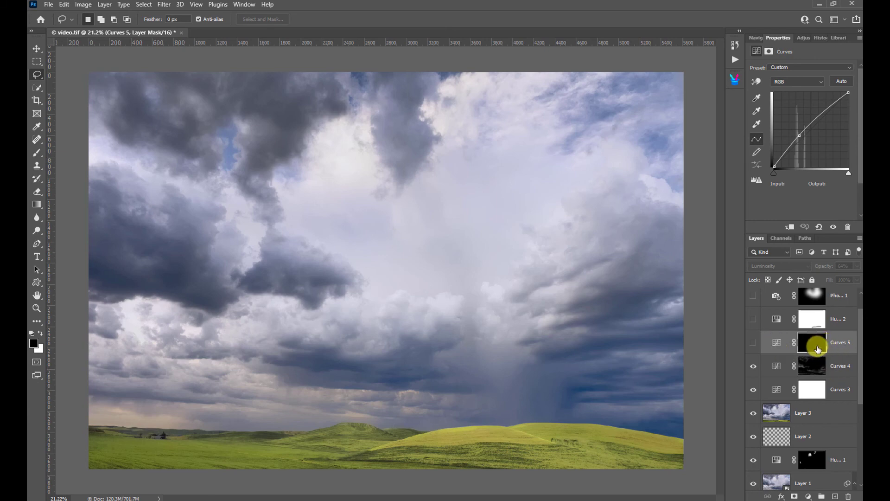
click(754, 344)
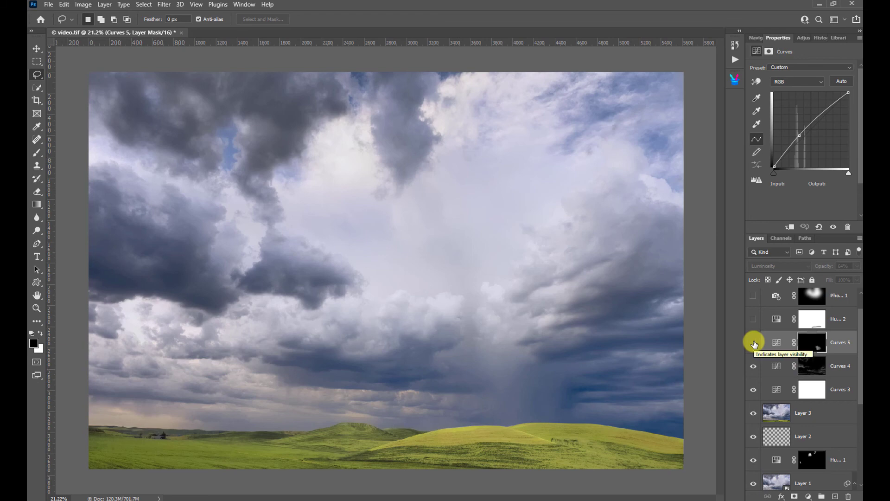
click(754, 343)
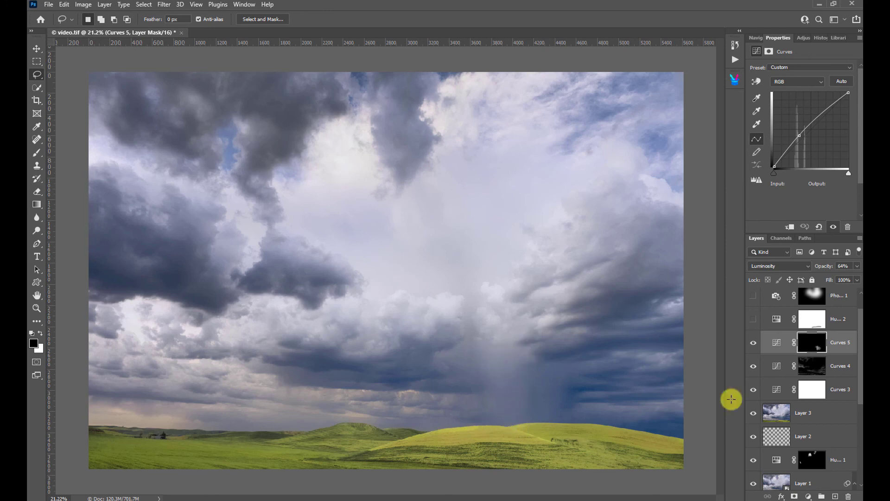
click(752, 343)
click(752, 342)
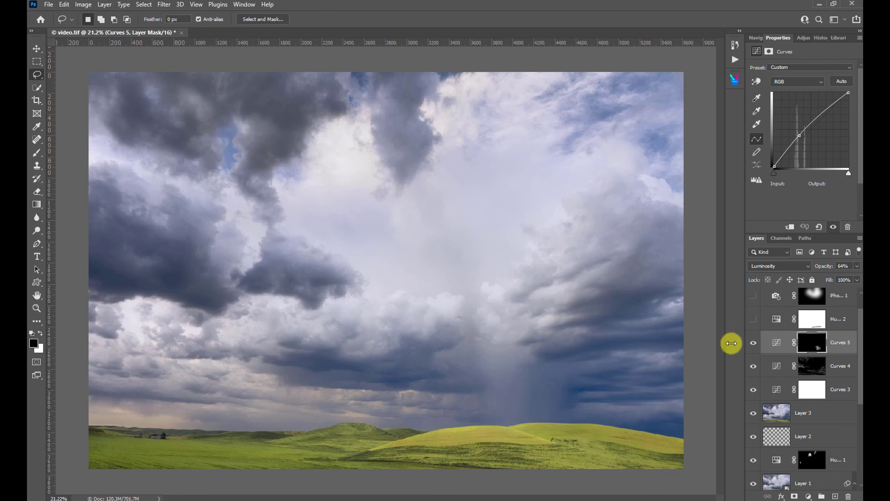
Review the Yellows settings of the Hue/Saturation 2 adjustment and turn its layer on
click(776, 320)
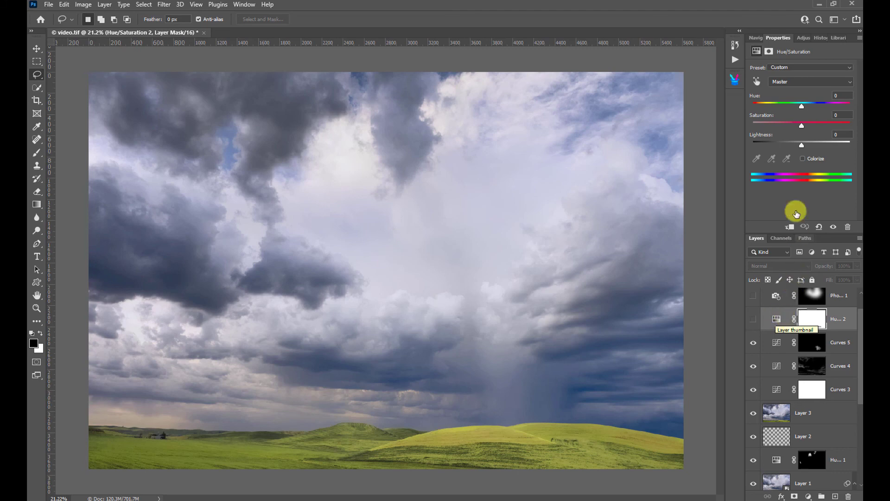
click(851, 80)
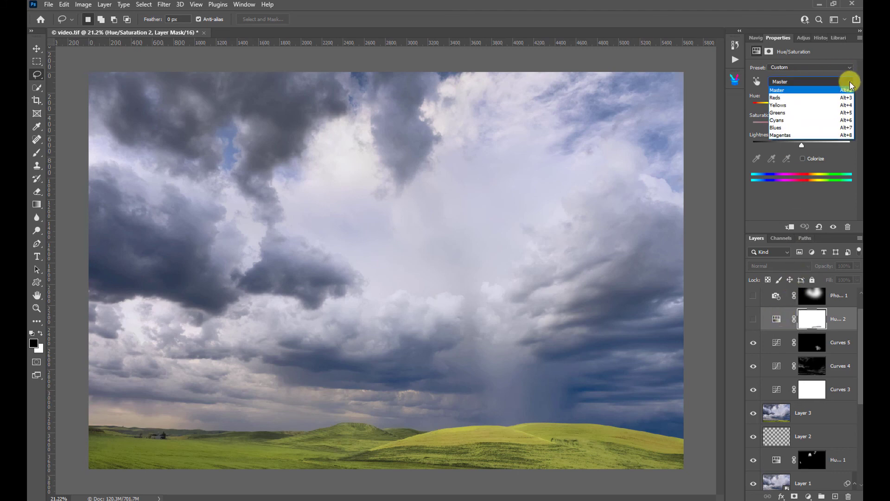
click(788, 102)
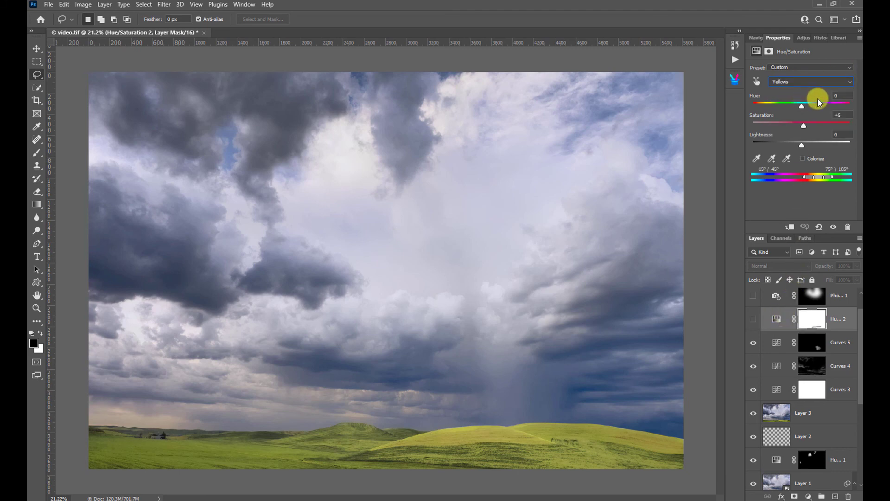
click(754, 320)
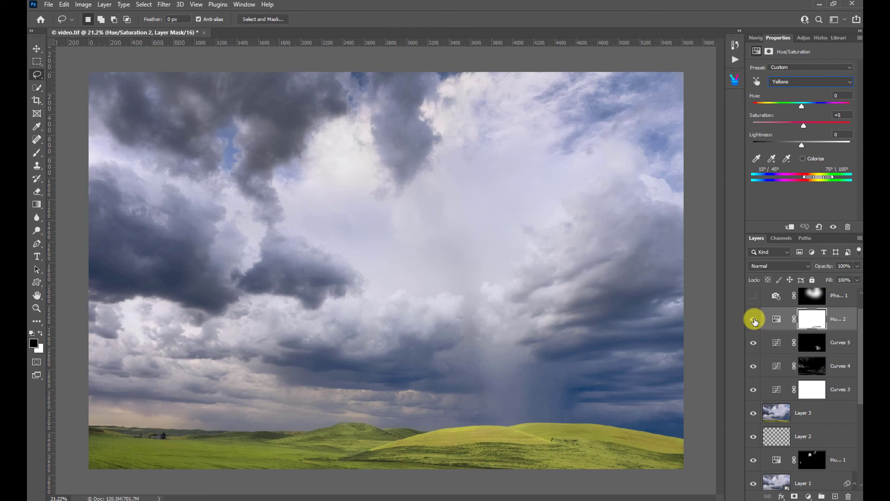
drag(861, 328, 861, 304)
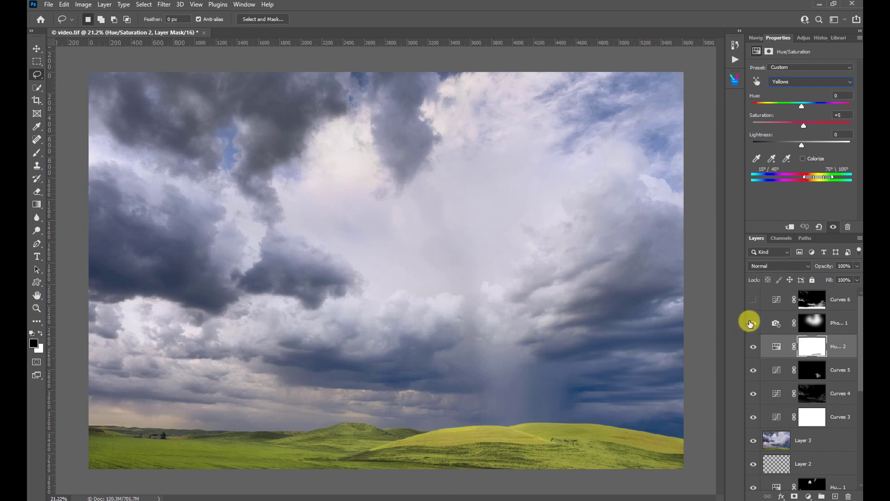
Inspect the Curves 6 adjustment and turn its layer on, comparing the image with and without it
click(775, 300)
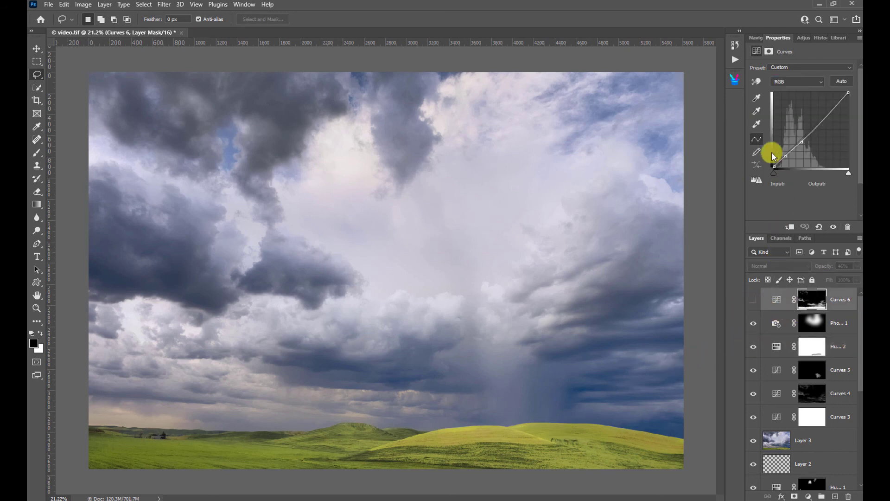
click(754, 301)
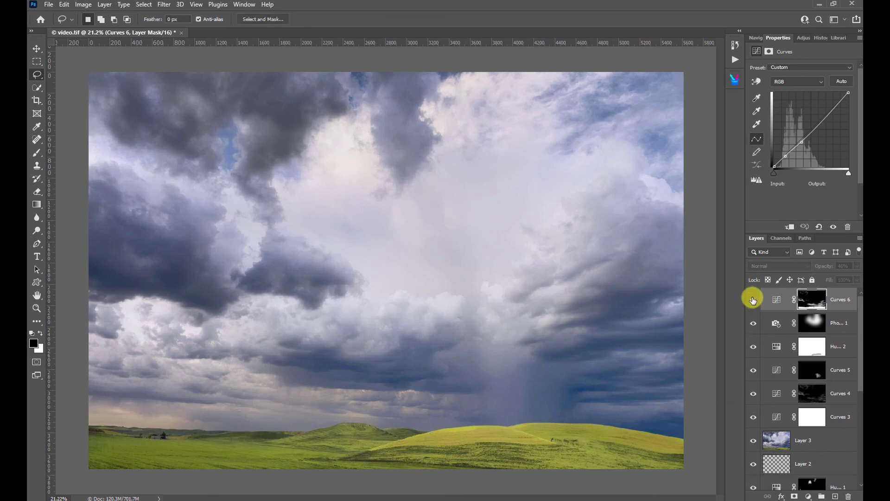
click(753, 301)
click(753, 301)
click(753, 301)
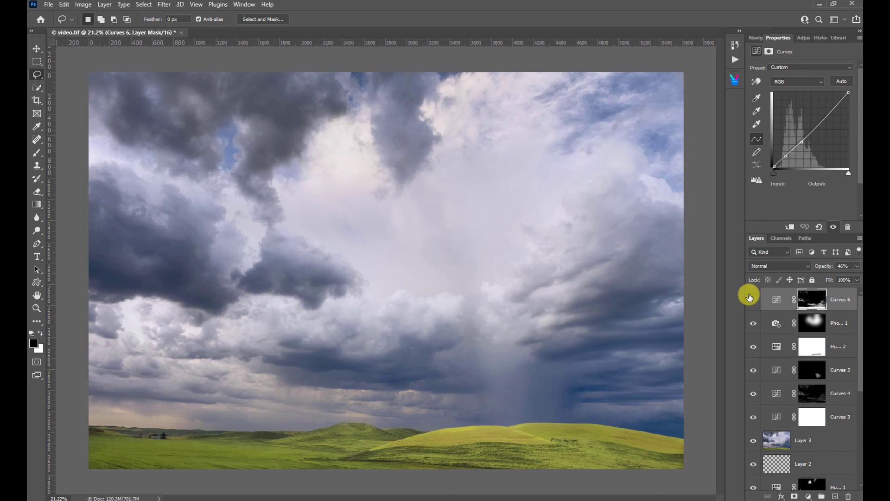
Compare the original photo with the finished grade by hiding all layers above it and showing them again from the LUT layer upward
drag(751, 297, 752, 485)
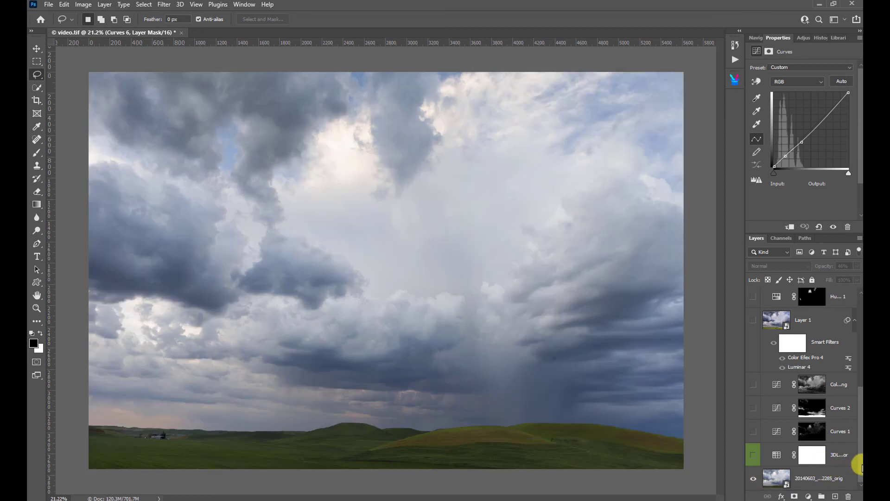
click(753, 456)
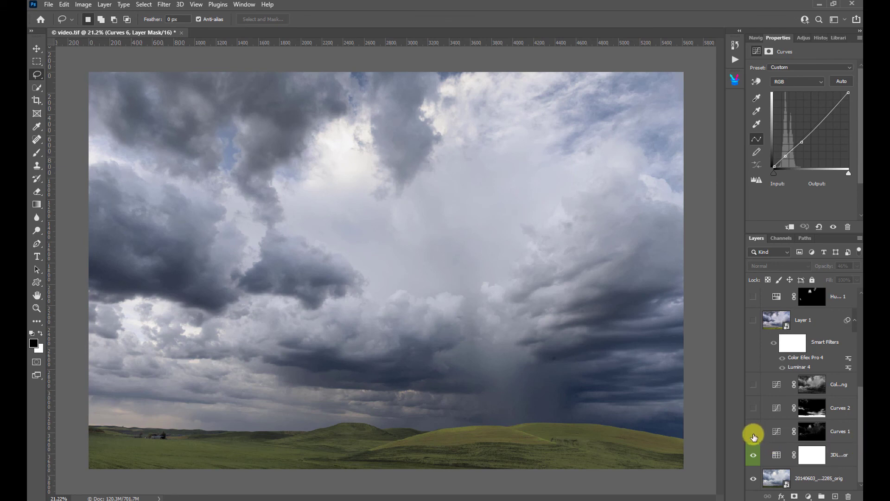
drag(752, 436, 752, 279)
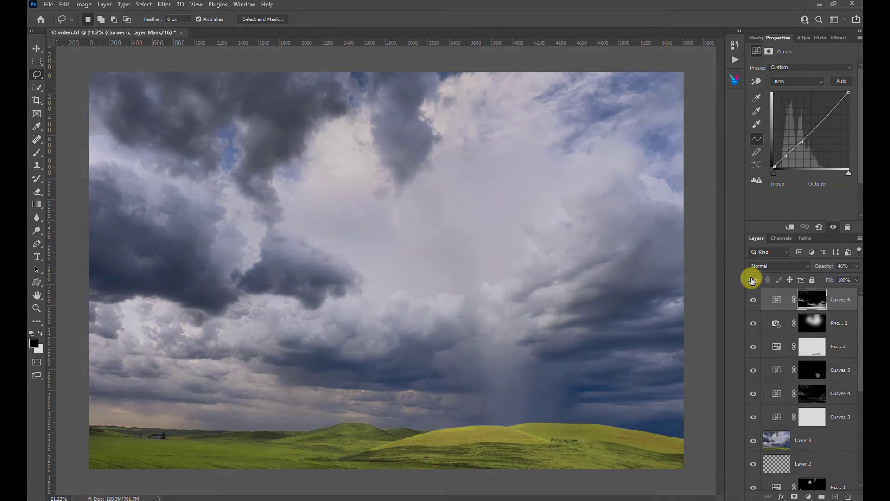